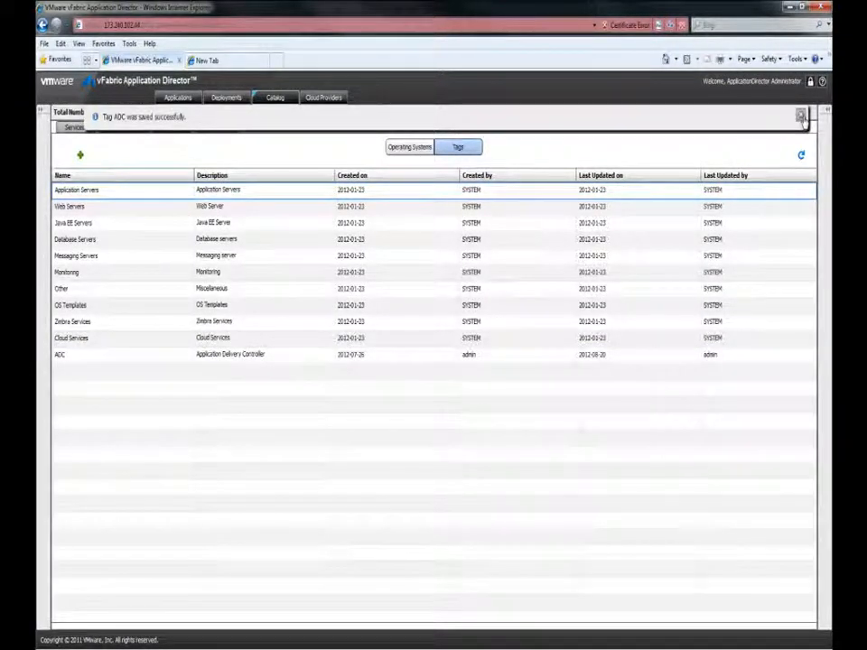
- Dismiss the tag-saved notice and open the Stingray Traffic Manager service from the catalog for editing
click(800, 115)
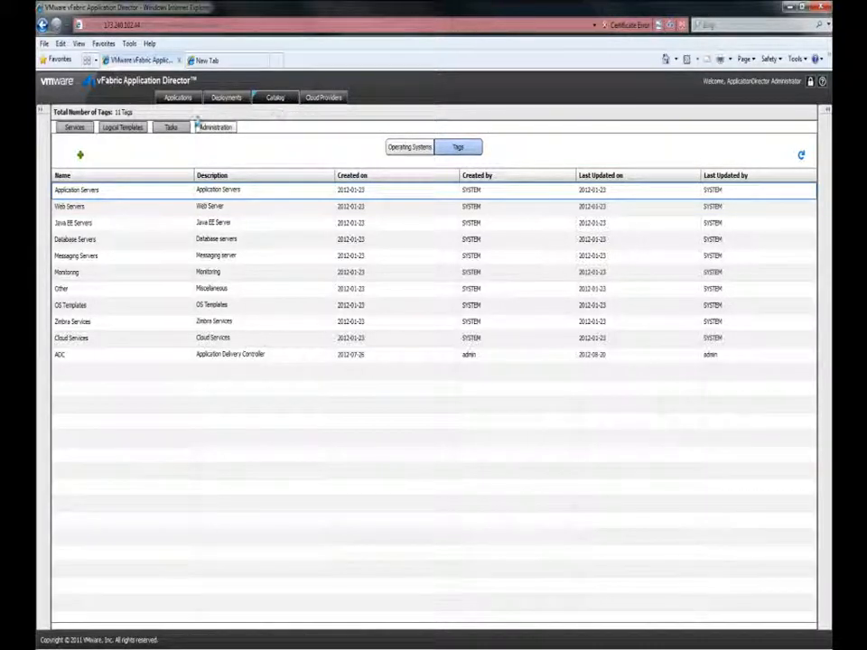
click(76, 128)
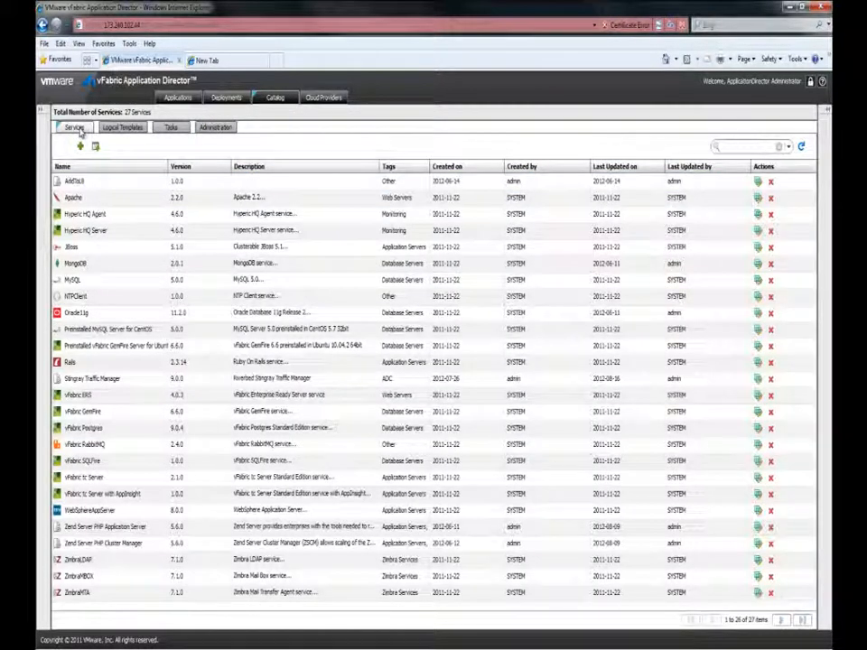
click(89, 377)
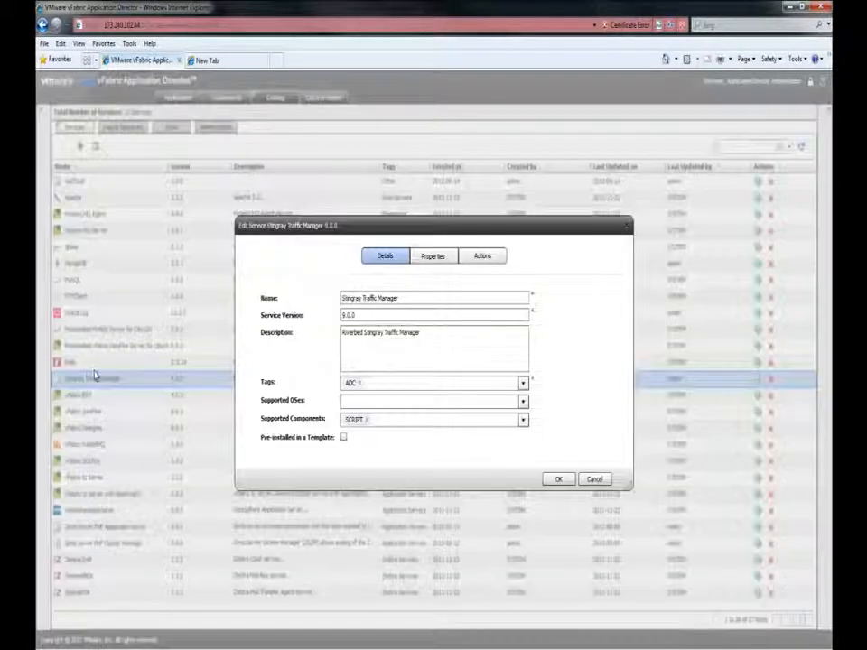
- Review the Stingray Traffic Manager service's details, from version to supported components, and its list of properties
click(404, 315)
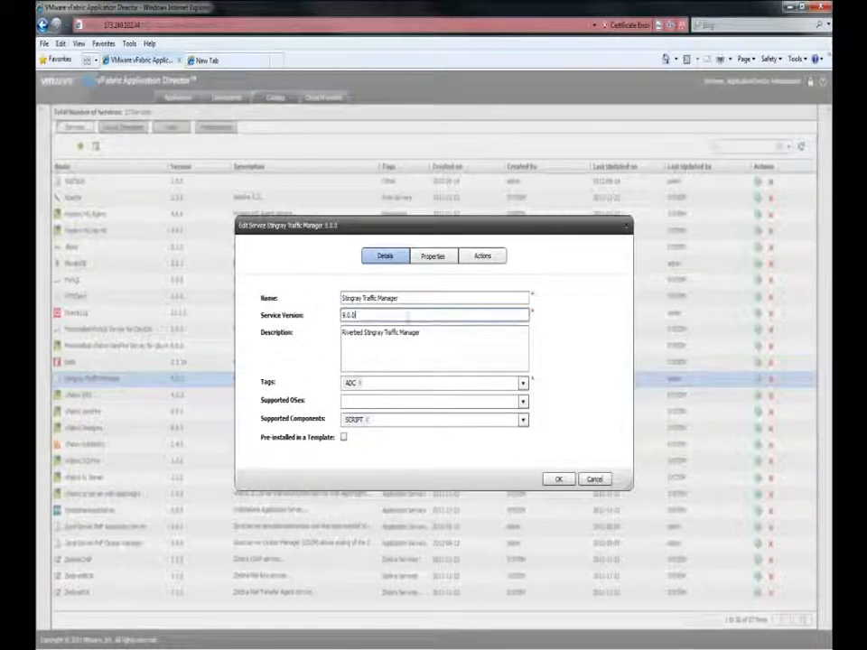
click(424, 335)
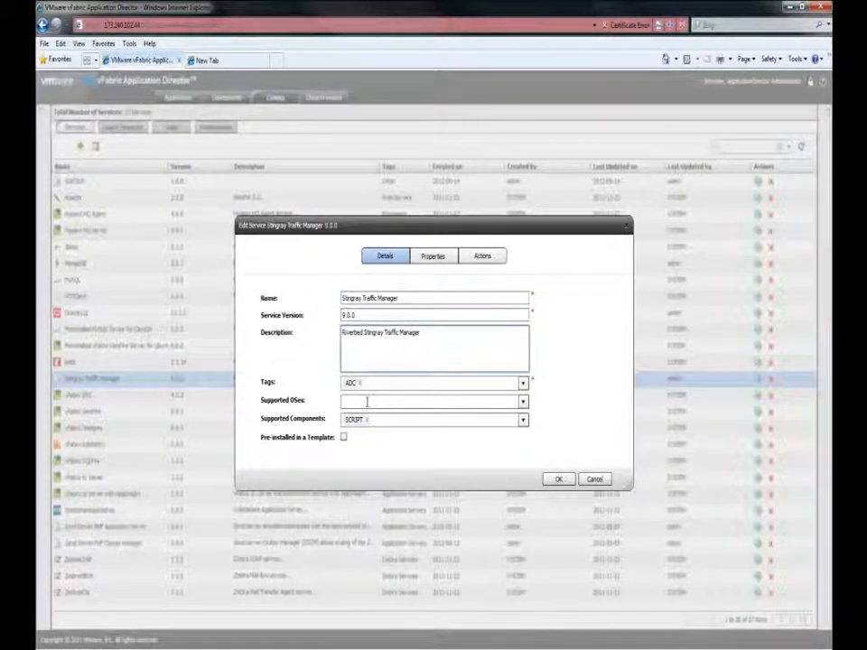
click(366, 383)
click(367, 402)
click(374, 419)
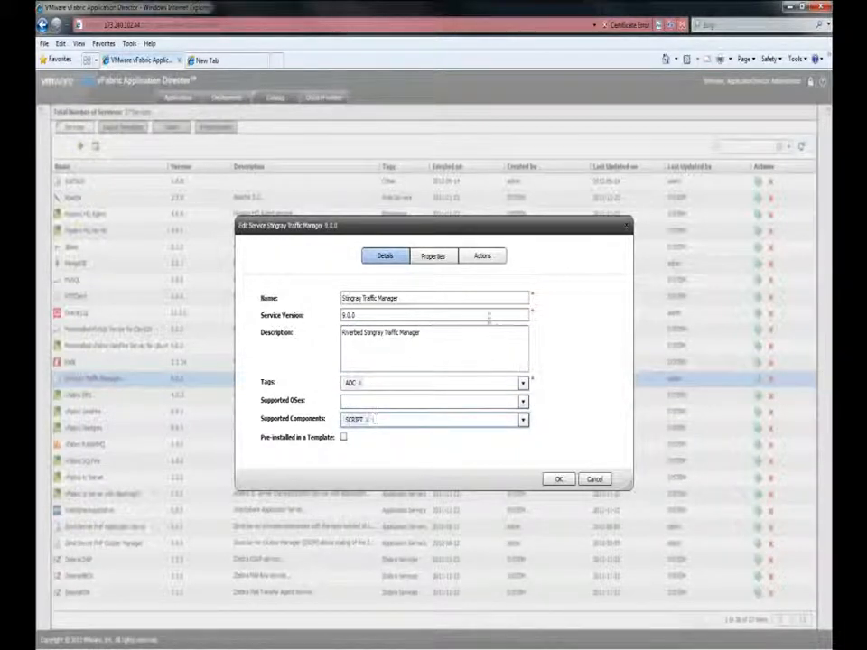
click(437, 258)
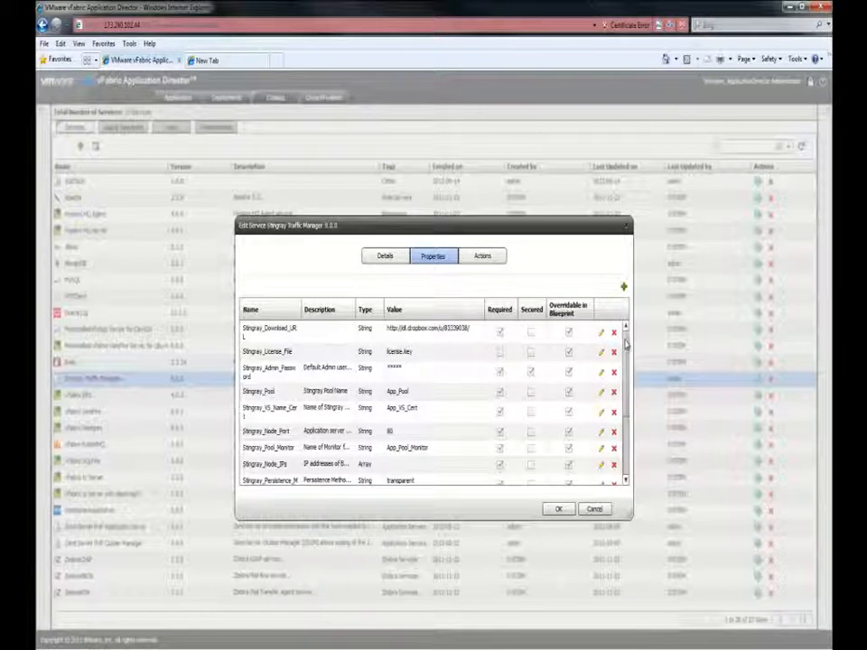
drag(625, 343, 624, 404)
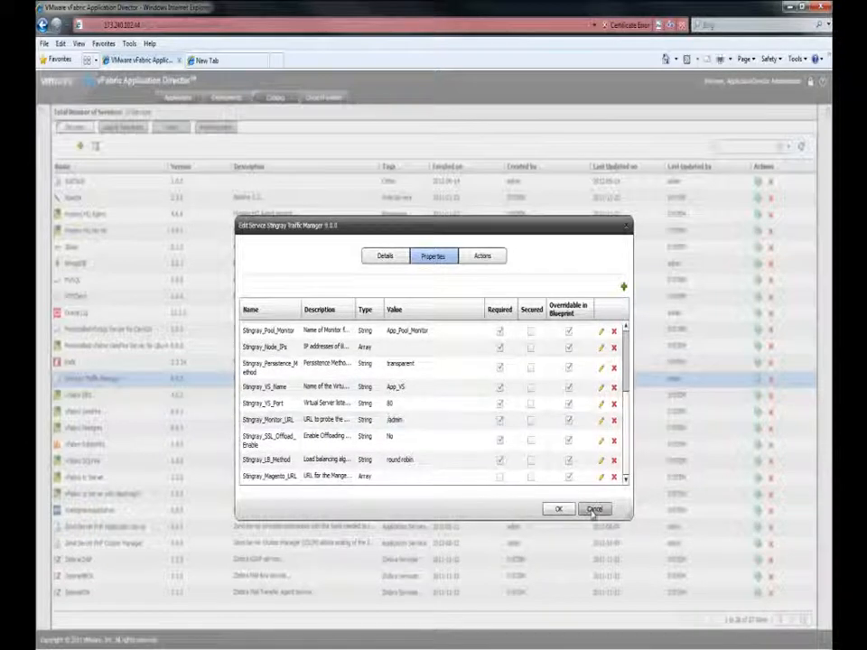
- Review the service's INSTALL stage script through to its final installation command and accept it
click(494, 258)
click(504, 306)
double_click(505, 306)
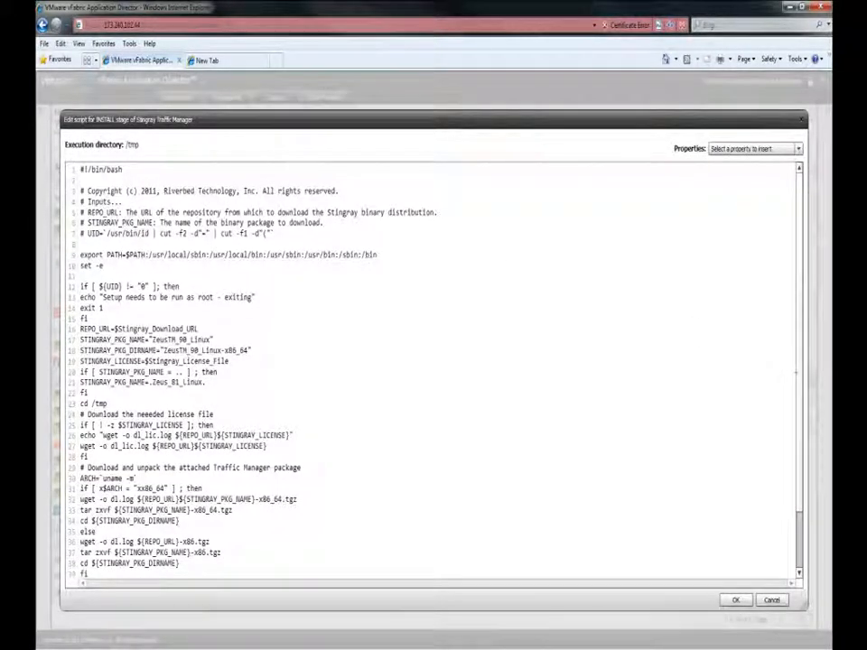
drag(798, 378, 798, 444)
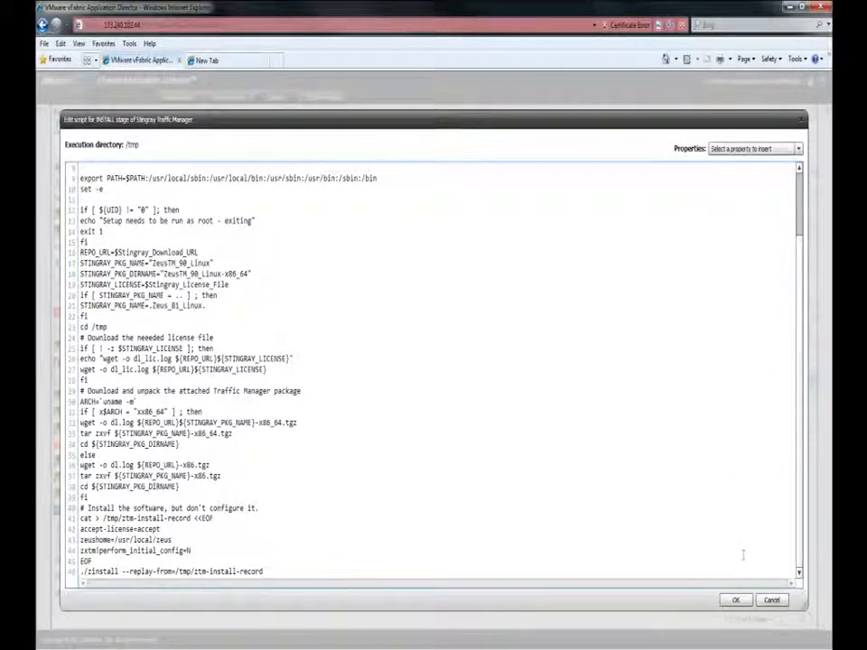
click(736, 601)
- Review the CONFIGURE stage script down to the Aptimizer configuration commands, leave it without changes, and save the Stingray Traffic Manager service
click(470, 315)
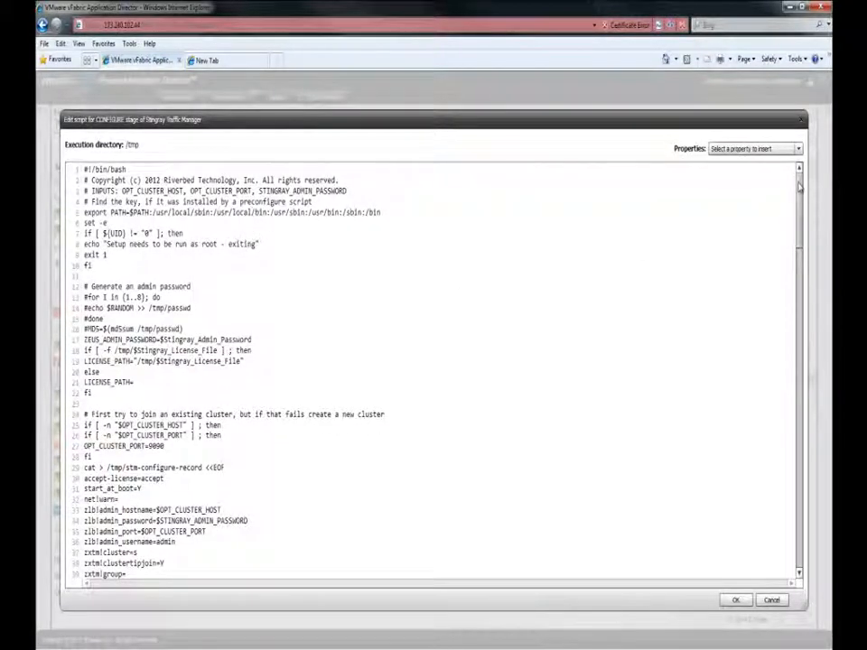
scroll(800, 197, down, 2)
scroll(800, 197, down, 5)
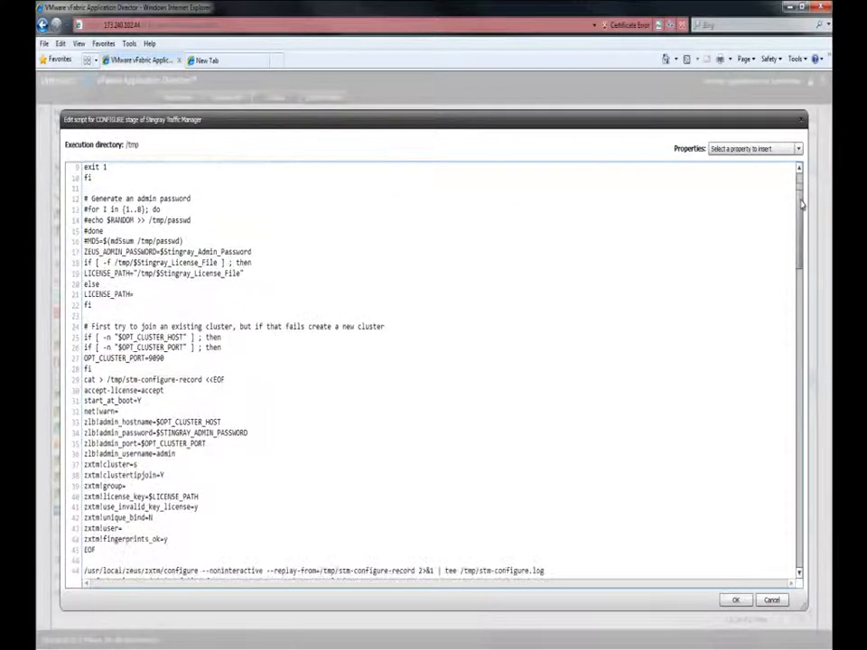
drag(802, 230, 796, 343)
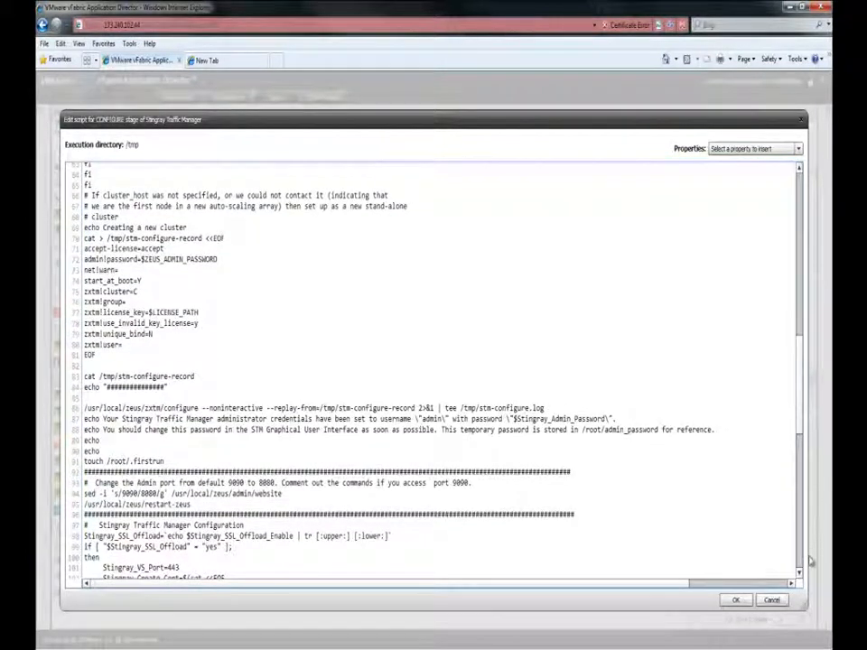
click(800, 574)
scroll(800, 574, down, 8)
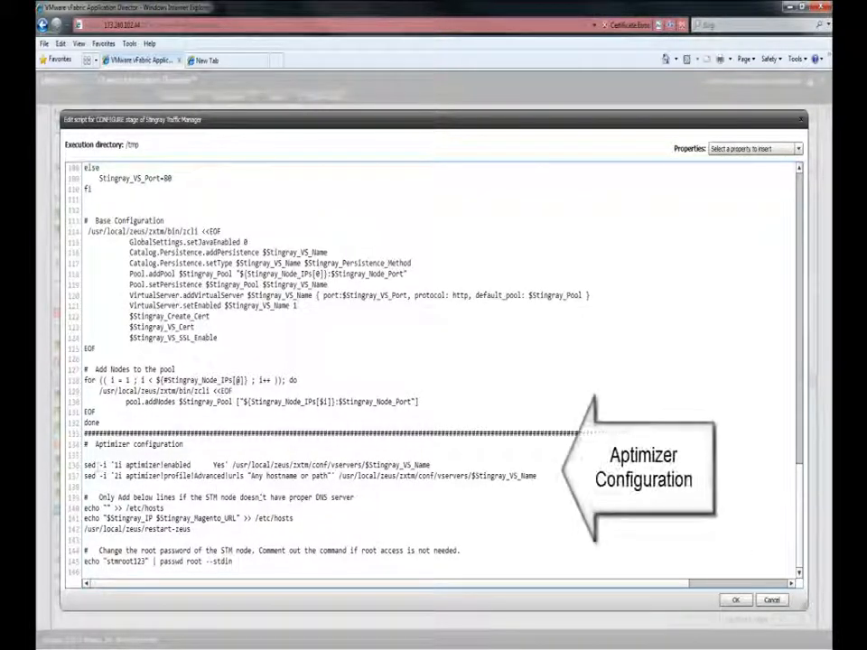
drag(84, 464, 537, 476)
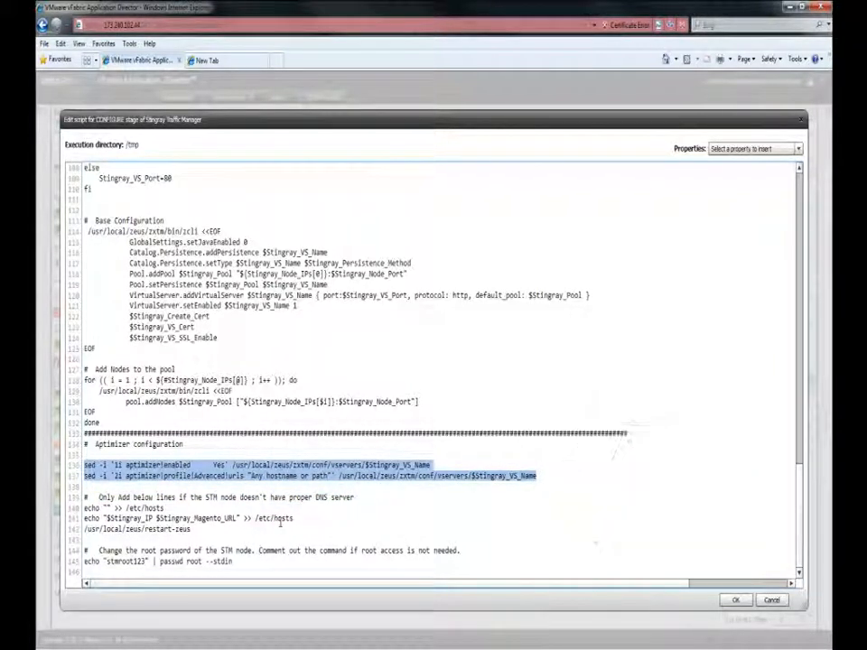
click(771, 599)
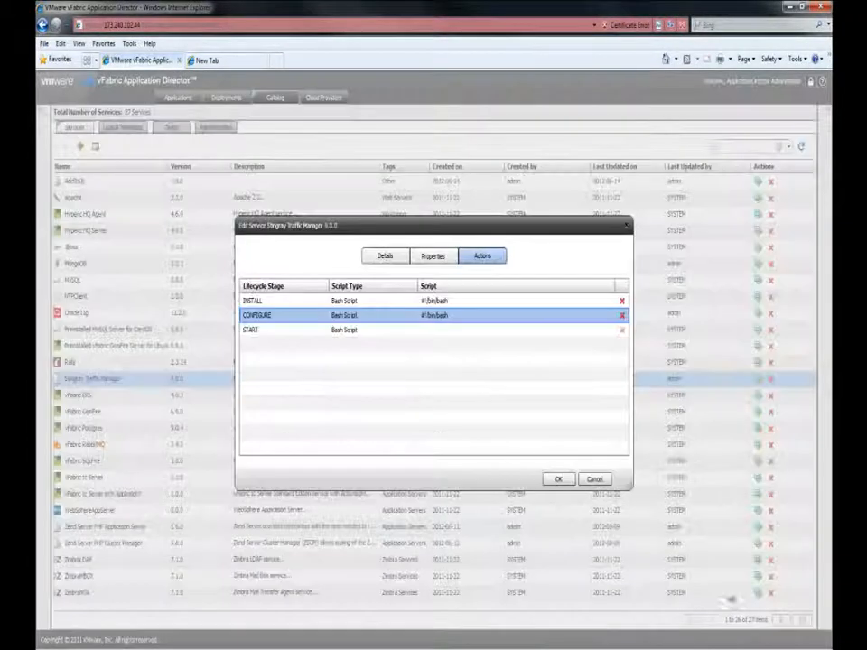
click(557, 479)
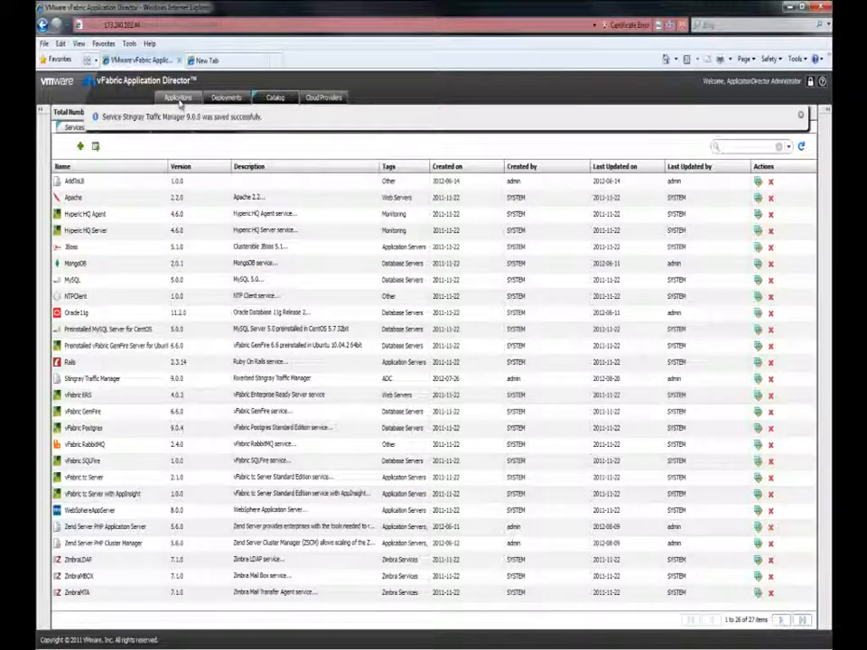
- Open the blueprint of the Zend Cluster with Magento Store and Stingray 2.0.0 application
click(178, 99)
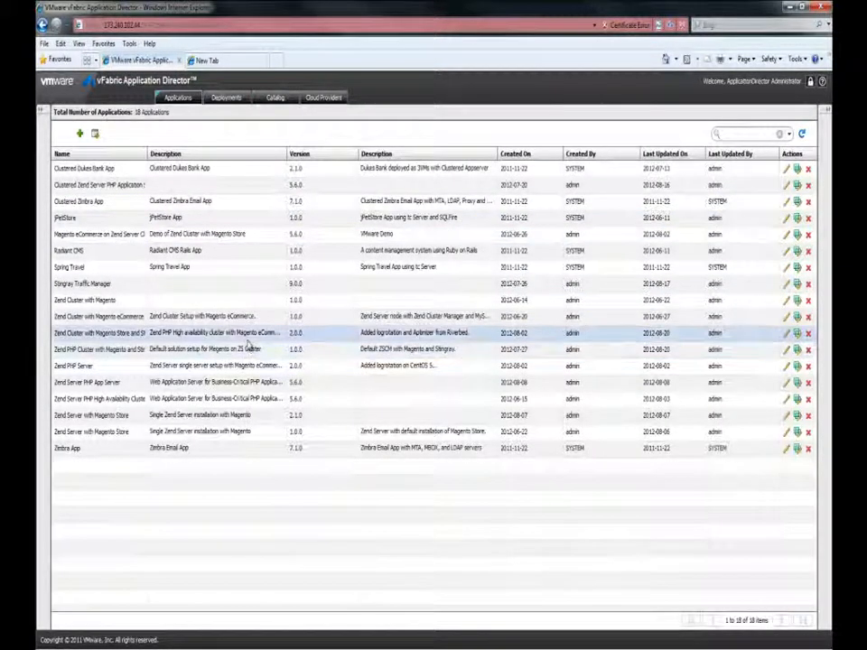
click(246, 334)
double_click(246, 334)
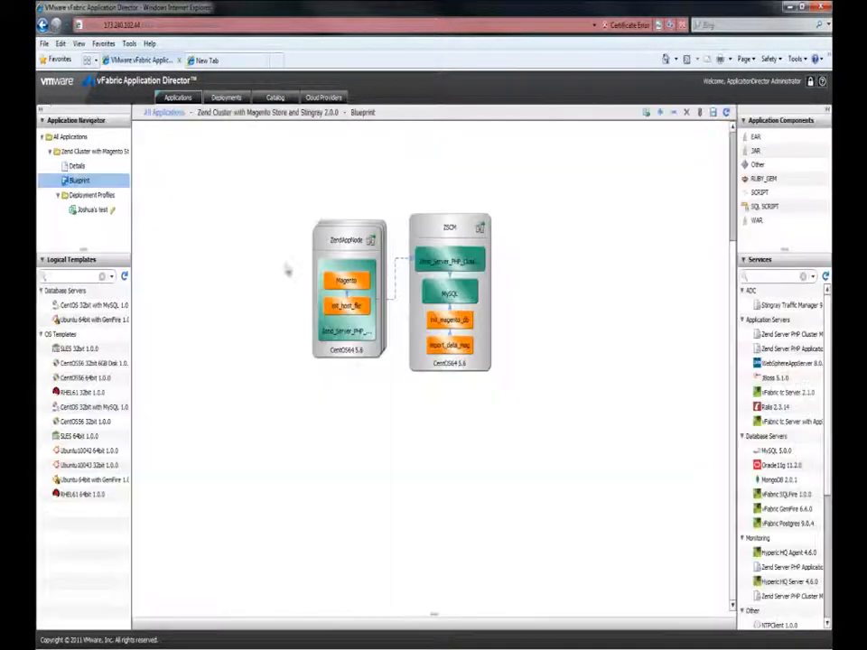
- Add a CentOS56 64bit node beside ZendAppNode, named LB and described as "Stingray Traffic Manager Instance"
drag(99, 379, 229, 257)
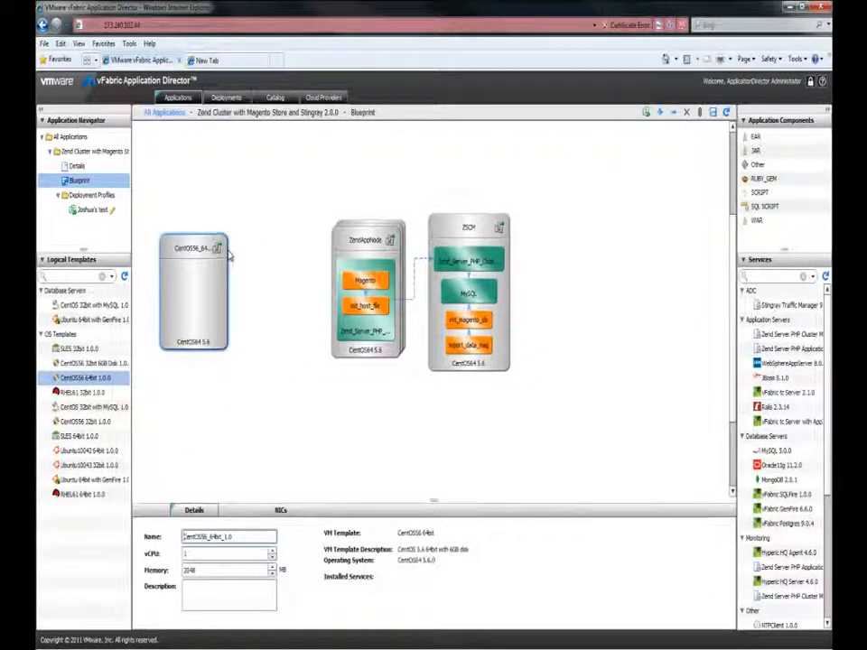
drag(241, 535, 162, 536)
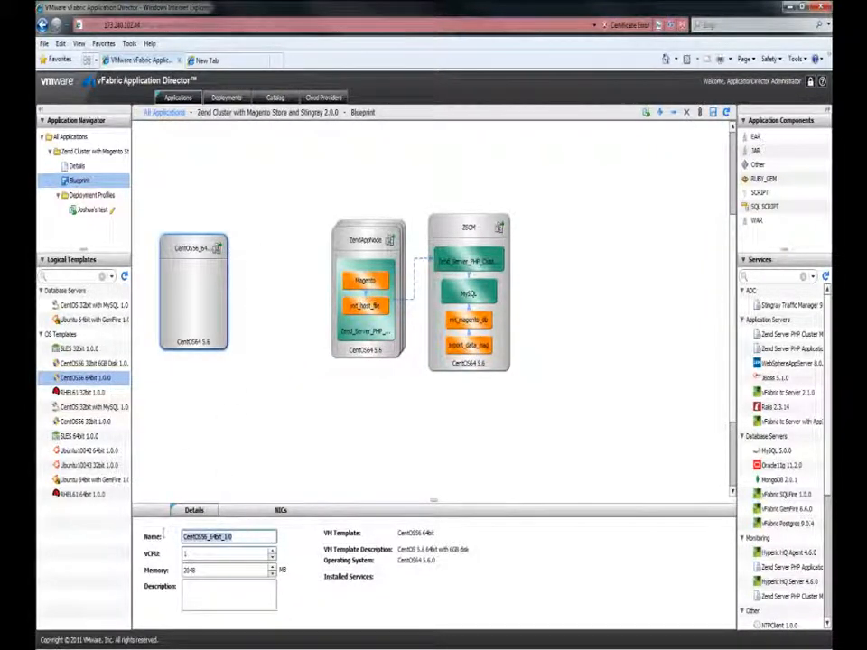
text(LB)
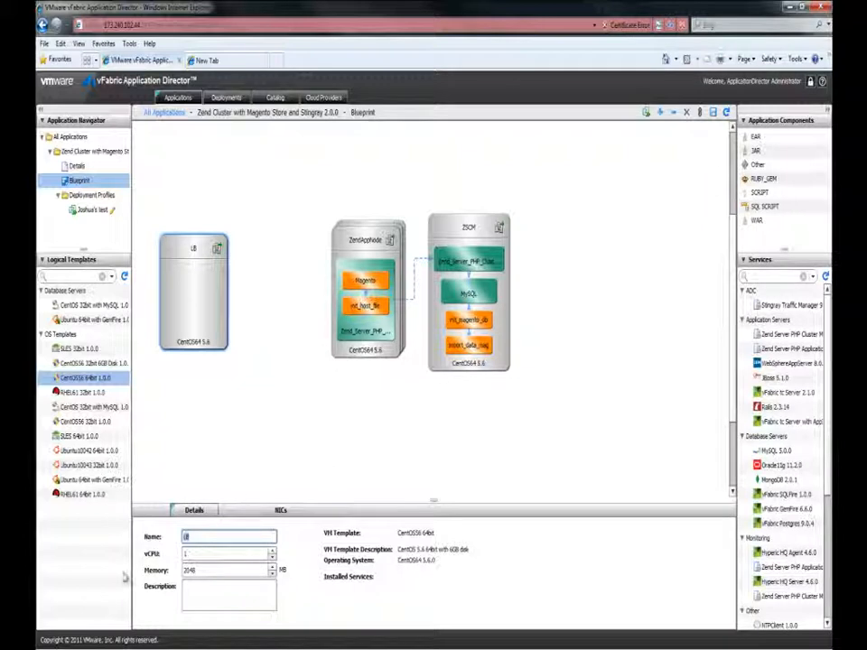
click(208, 596)
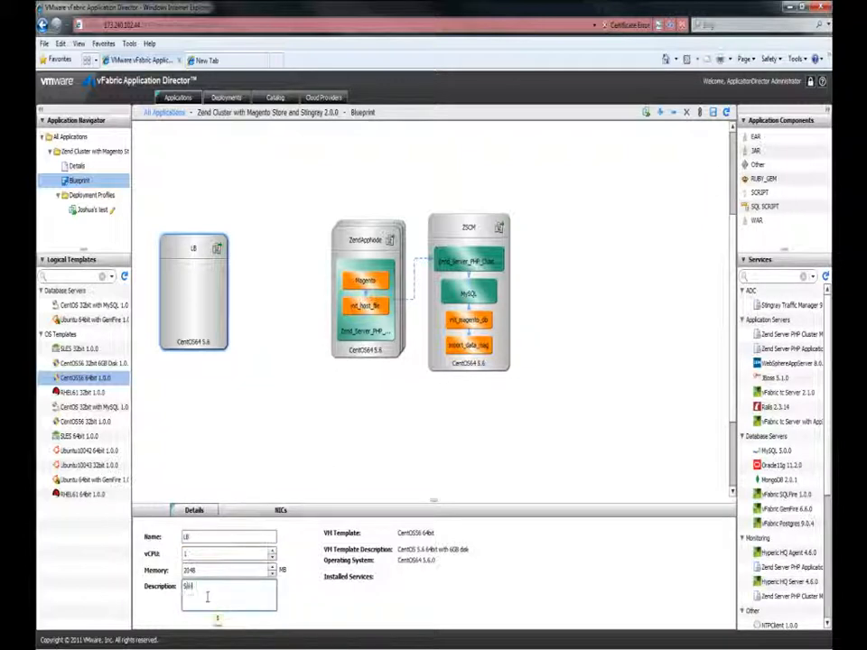
text(Stingray Traffic Manager Instance)
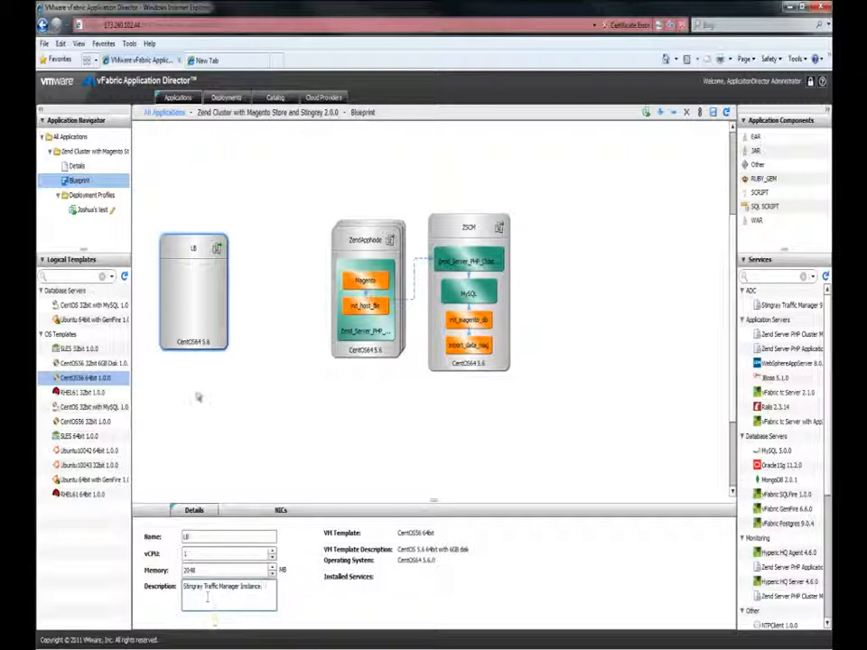
click(200, 313)
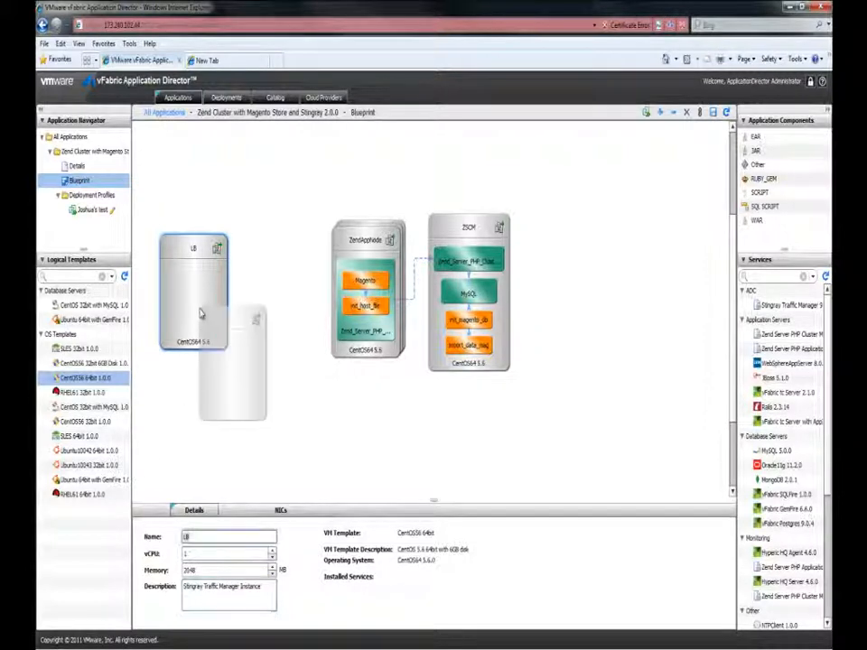
- Add the Stingray Traffic Manager service to the LB node and link it to the Magento component in ZendAppNode
drag(783, 308, 187, 281)
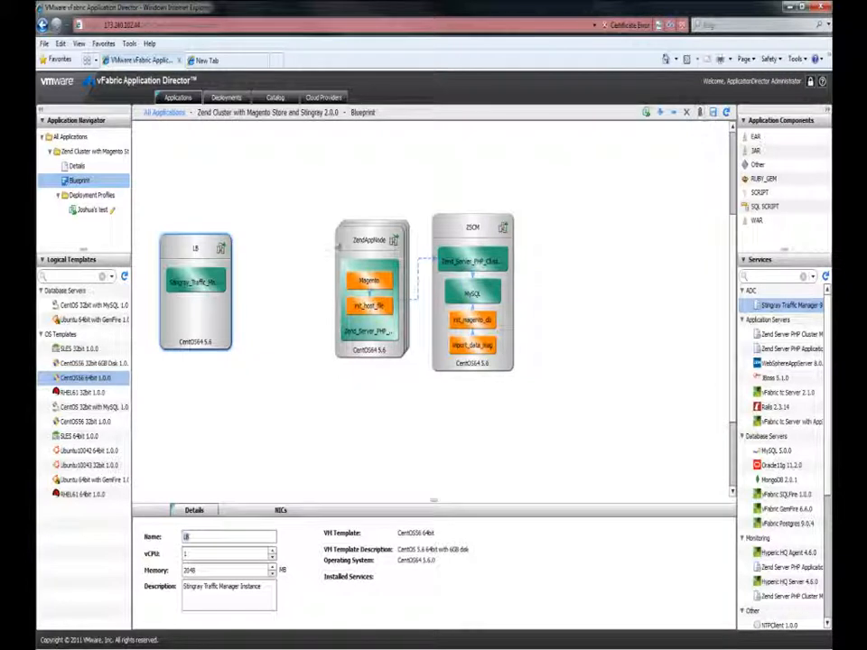
click(289, 287)
drag(195, 282, 366, 282)
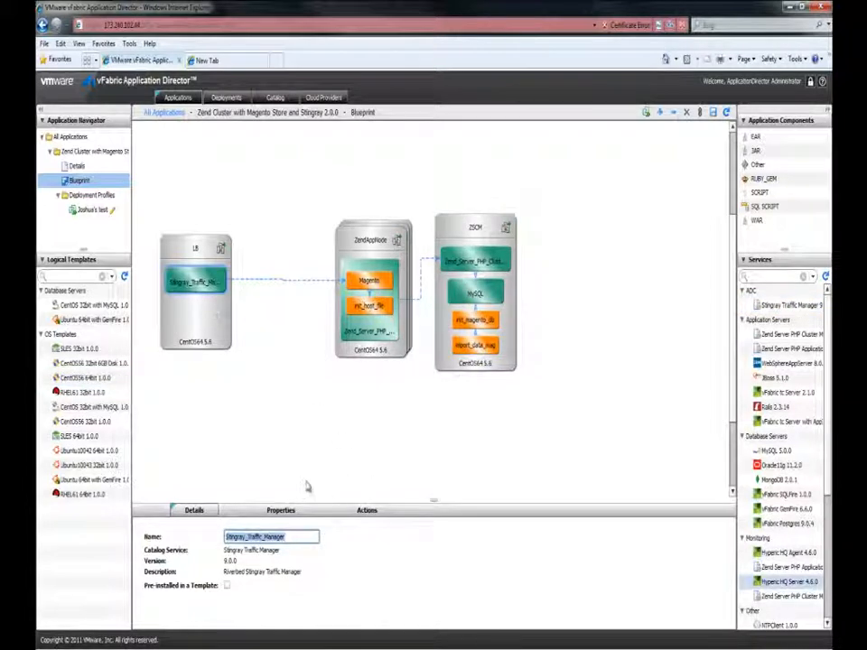
- Bind the Stingray service's Stingray_Magento_URL property to all(ZendAppNode:Magento:magento_url) and save the property
click(296, 512)
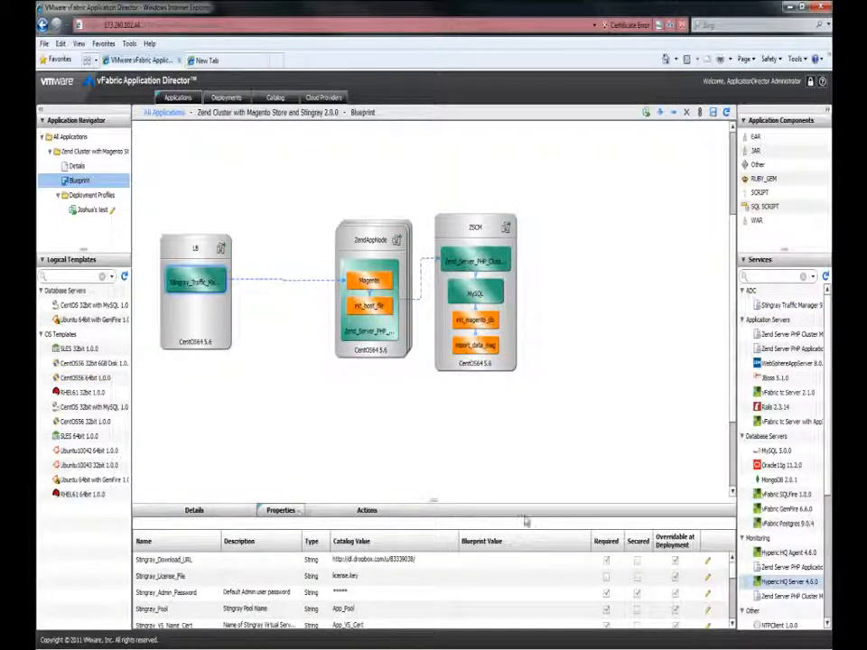
drag(431, 503, 434, 365)
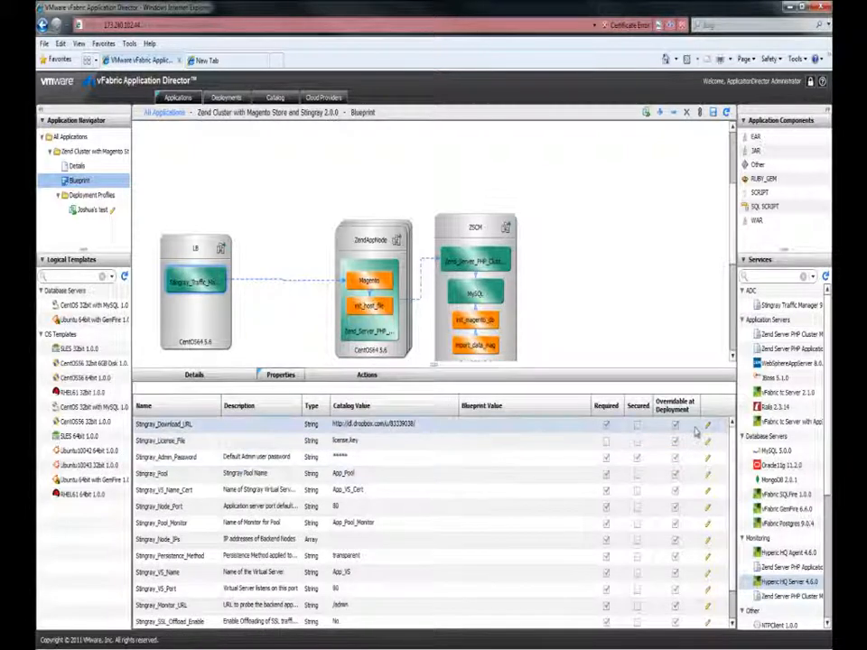
drag(732, 453, 737, 531)
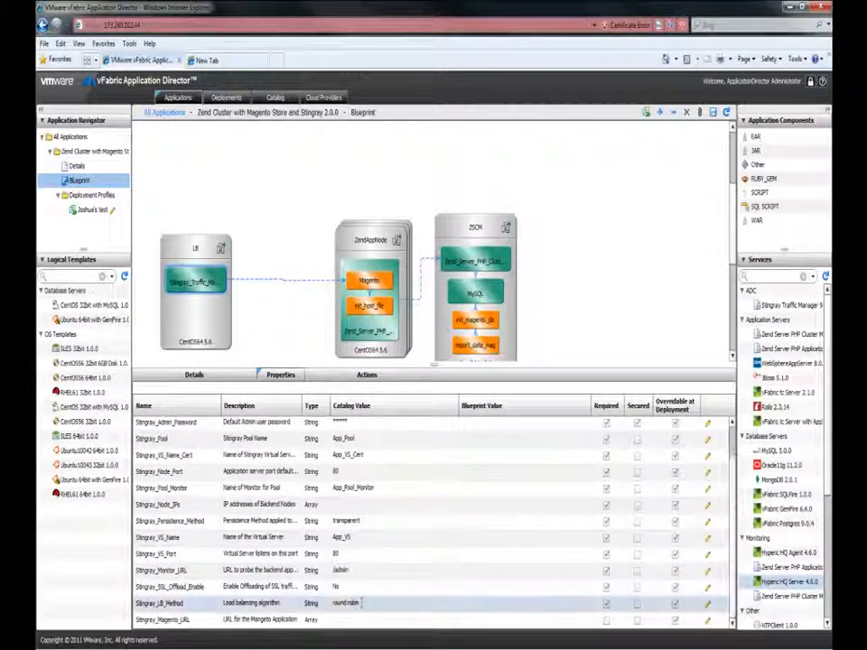
double_click(361, 620)
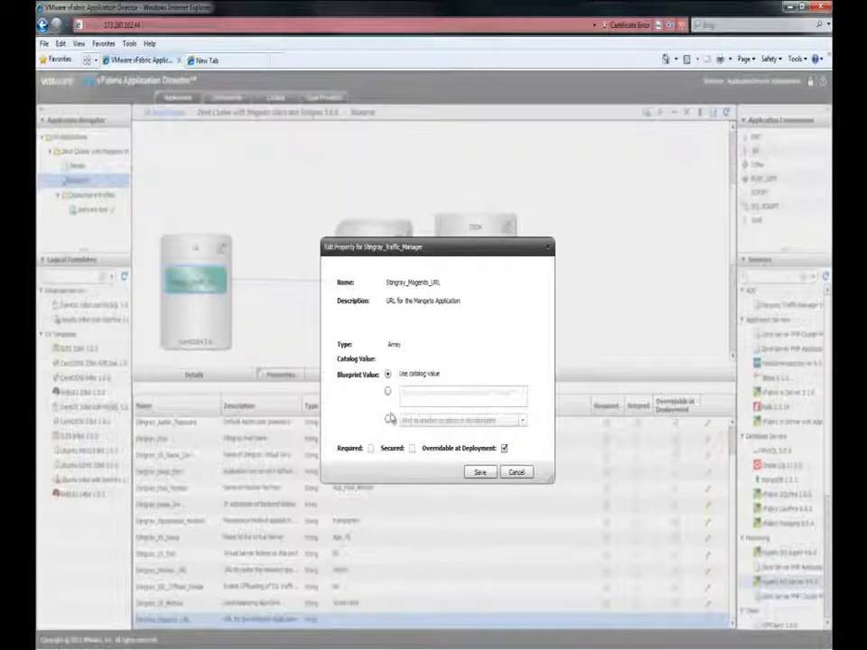
click(387, 419)
click(498, 421)
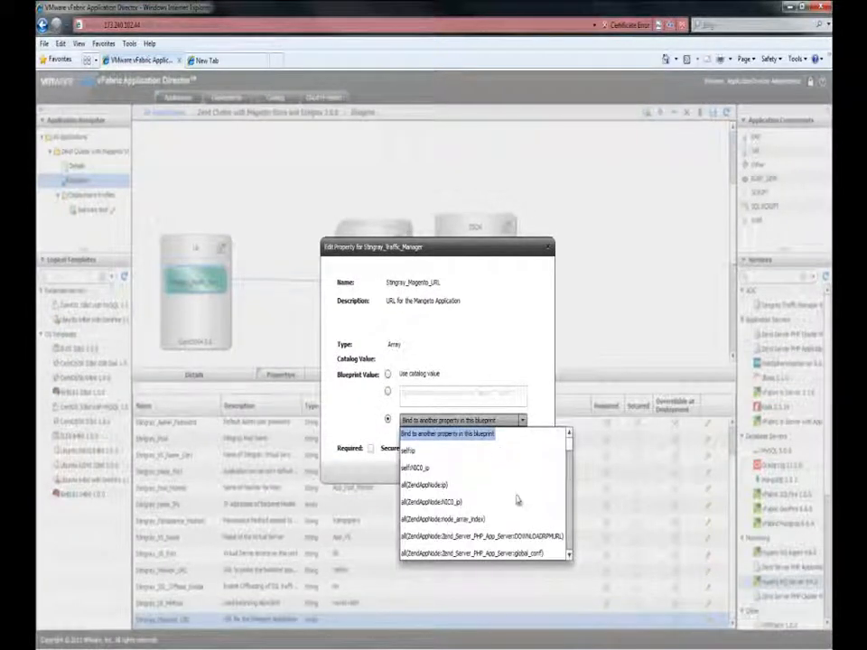
scroll(511, 474, down, 5)
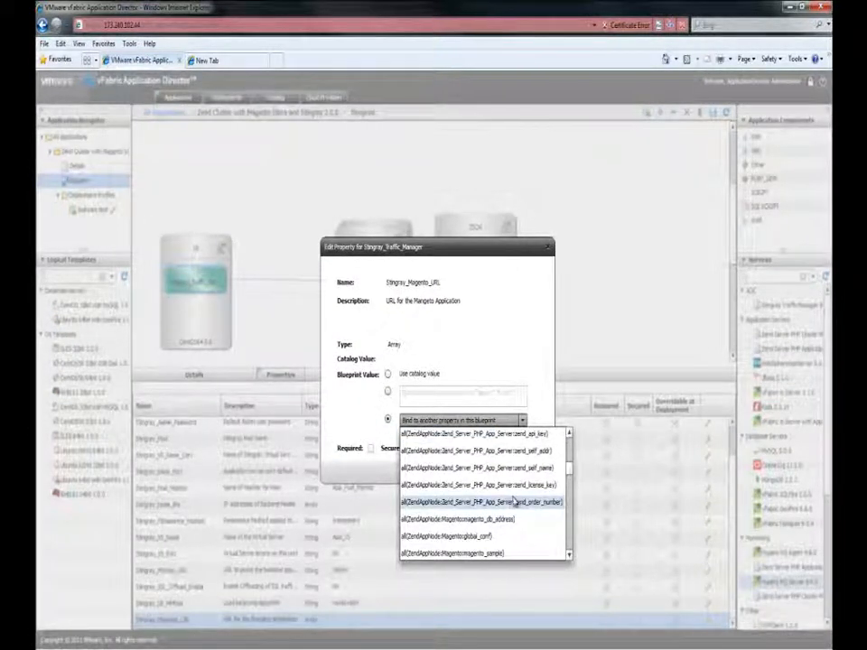
scroll(513, 502, down, 1)
scroll(511, 501, down, 2)
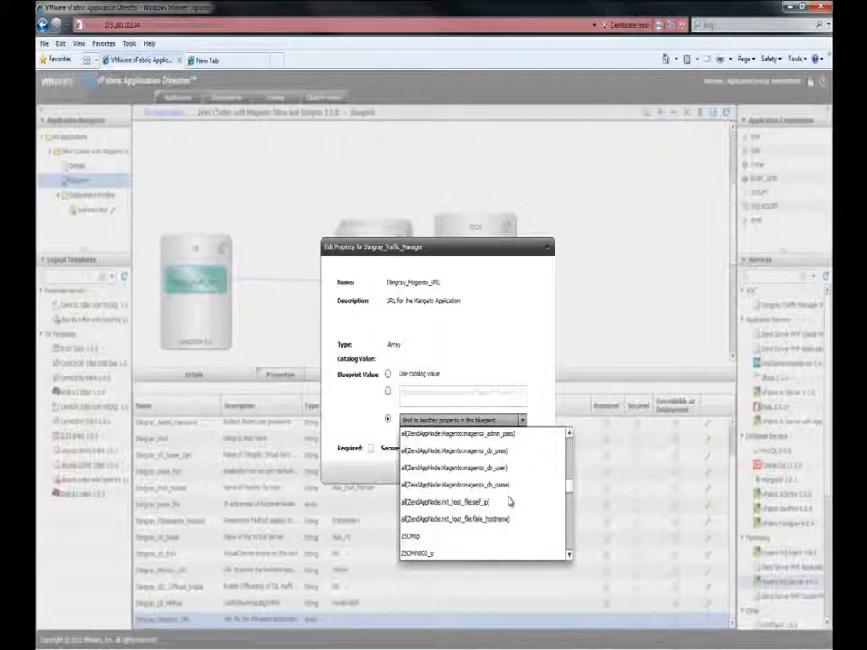
scroll(510, 500, up, 1)
click(476, 472)
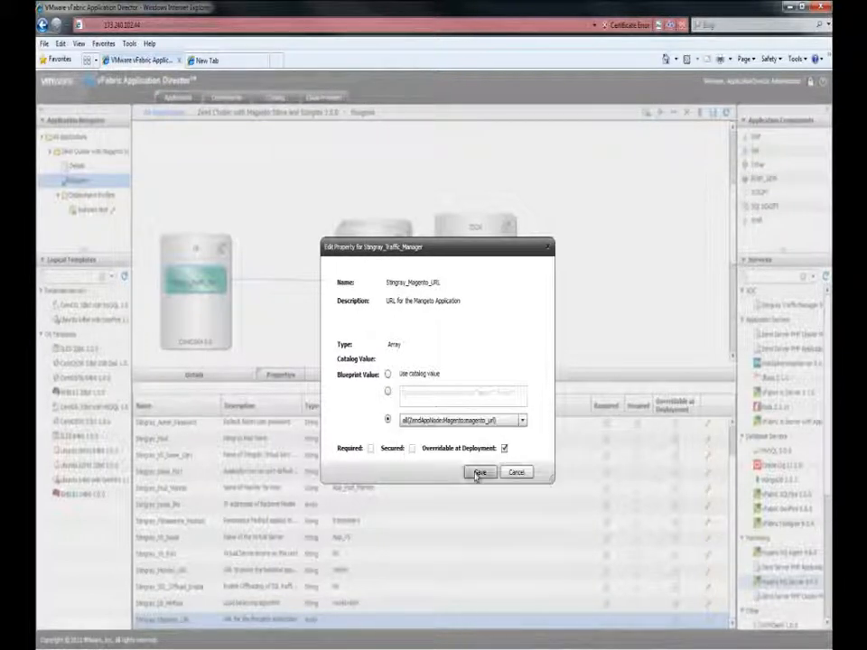
- Bind the Stingray service's Stingray_Node_IPs property to all(ZendAppNode:ip) and save the property
click(474, 472)
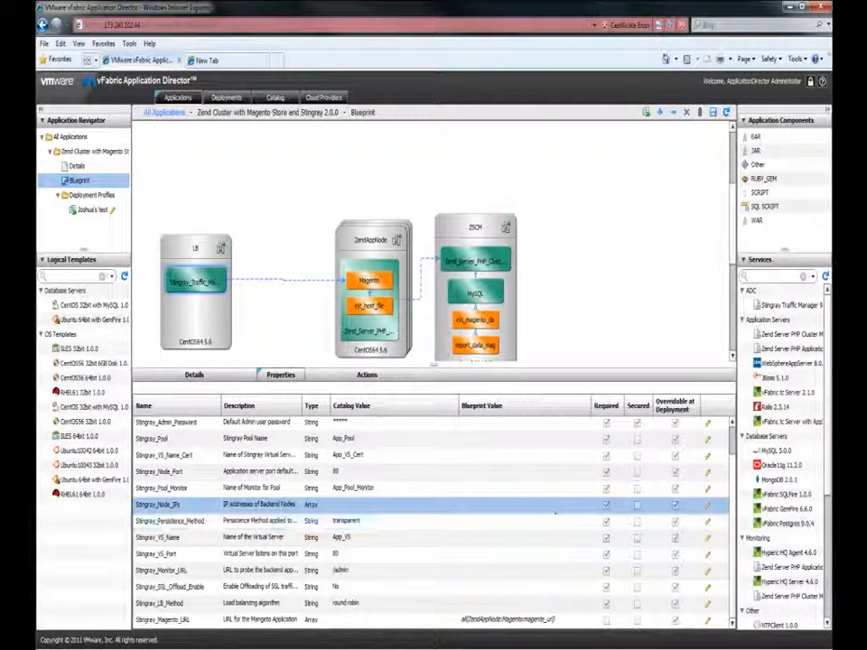
double_click(555, 507)
click(389, 420)
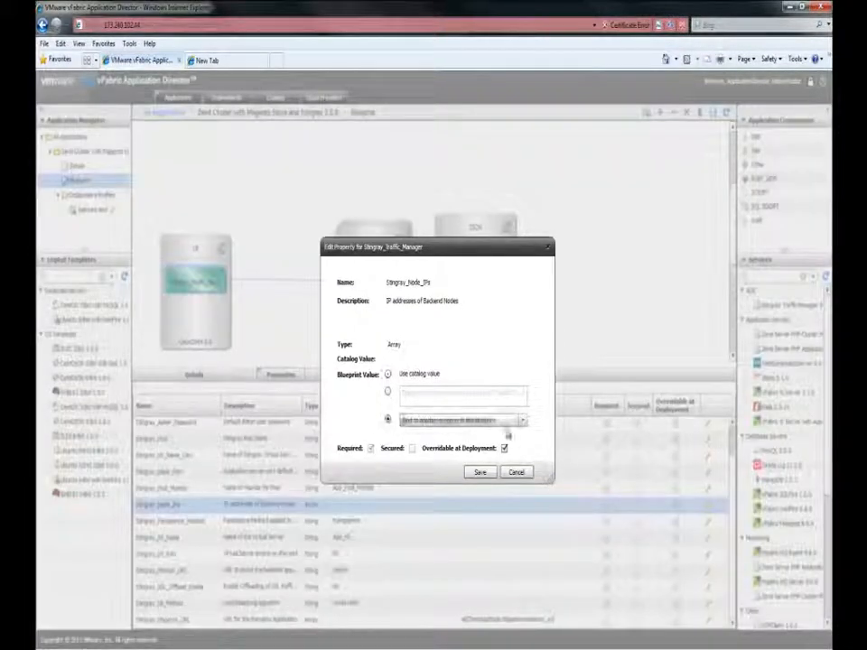
click(522, 421)
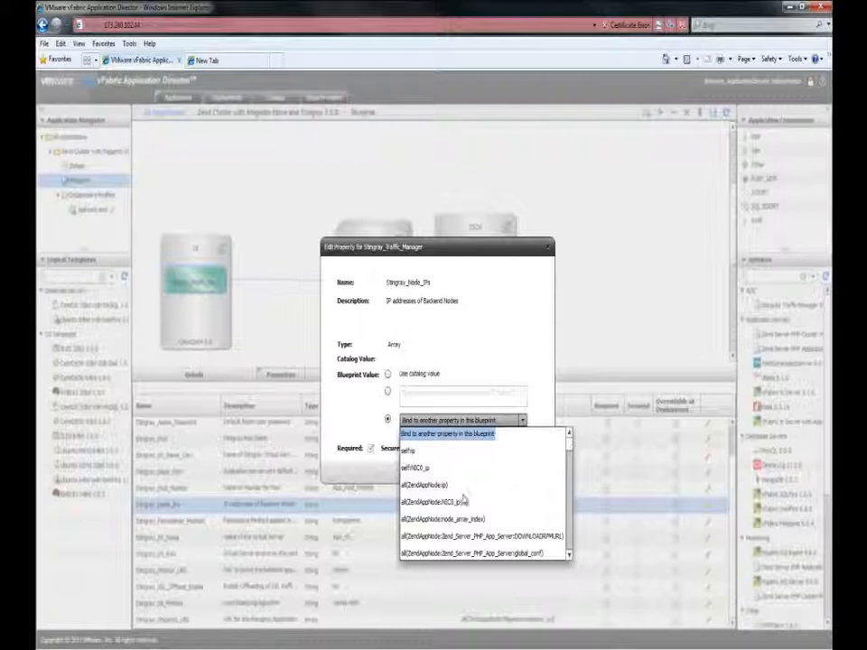
click(433, 485)
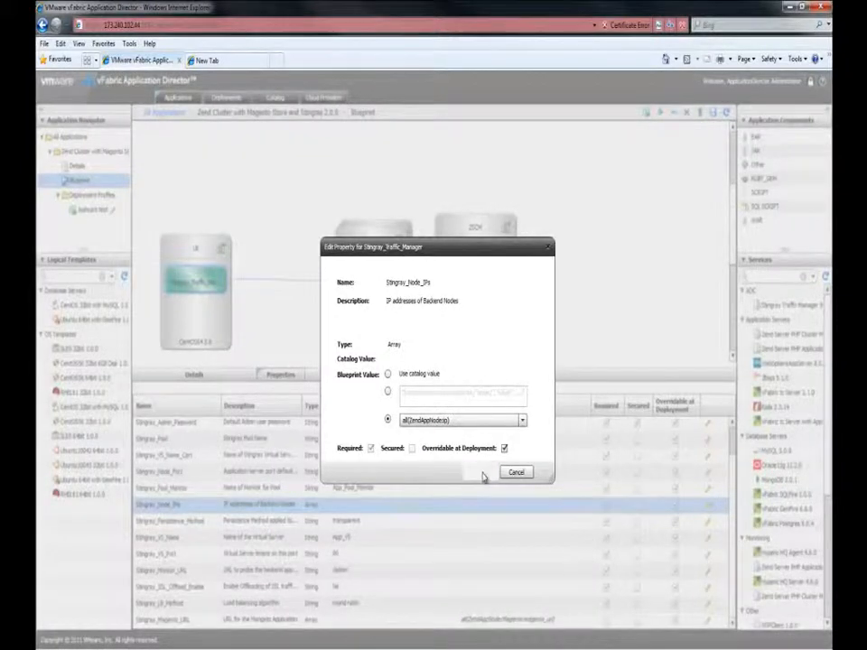
click(481, 475)
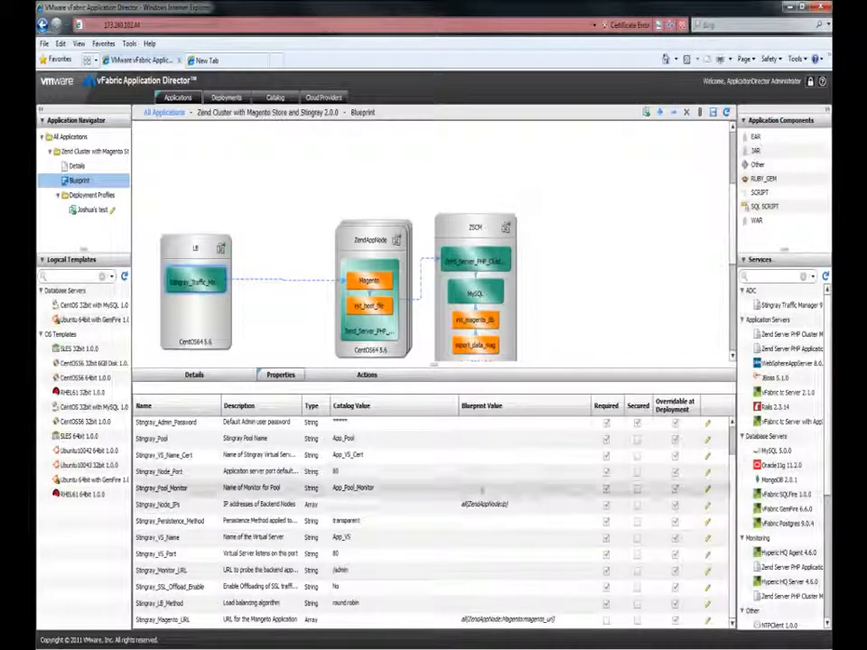
- Recheck the Stingray_Magento_URL binding, and save the application blueprint
double_click(503, 616)
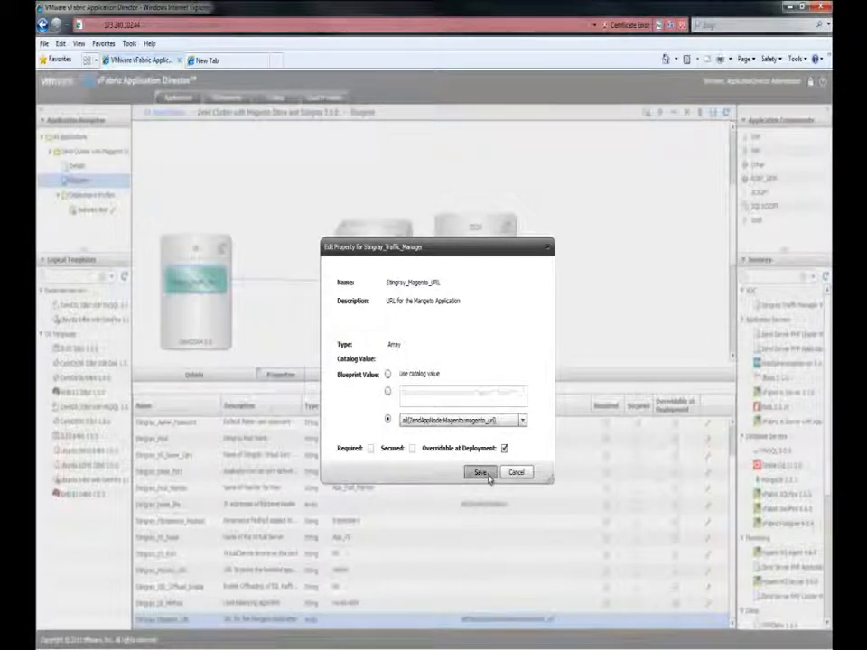
click(484, 474)
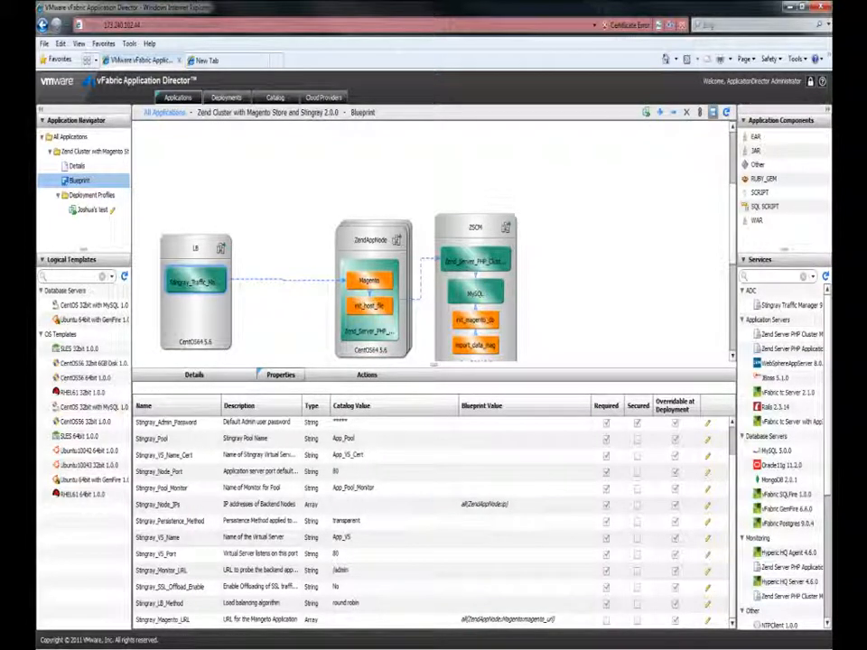
click(713, 113)
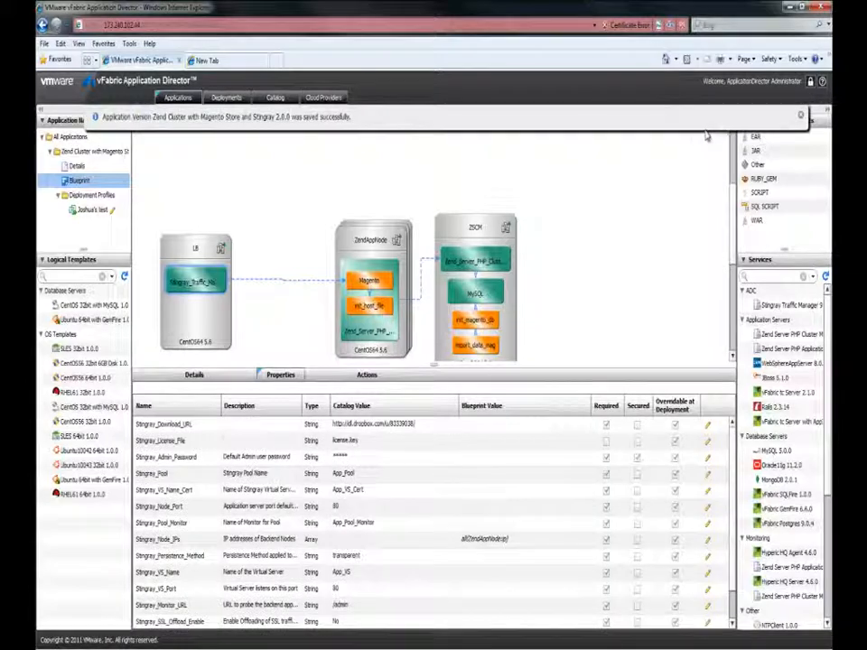
click(801, 117)
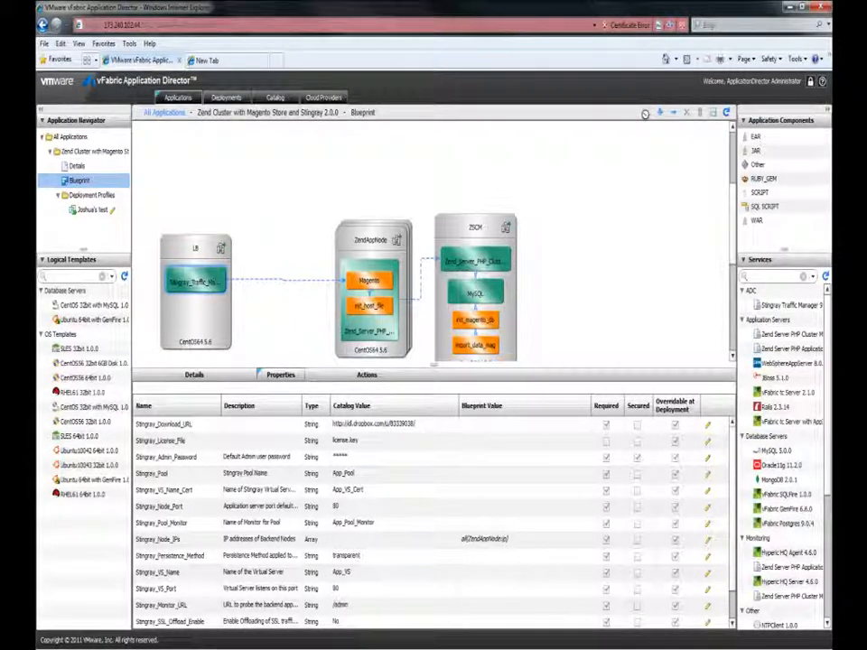
- Create a new deployment profile named production_deployment and map its details to the Zend_DEV environment
click(645, 114)
click(493, 361)
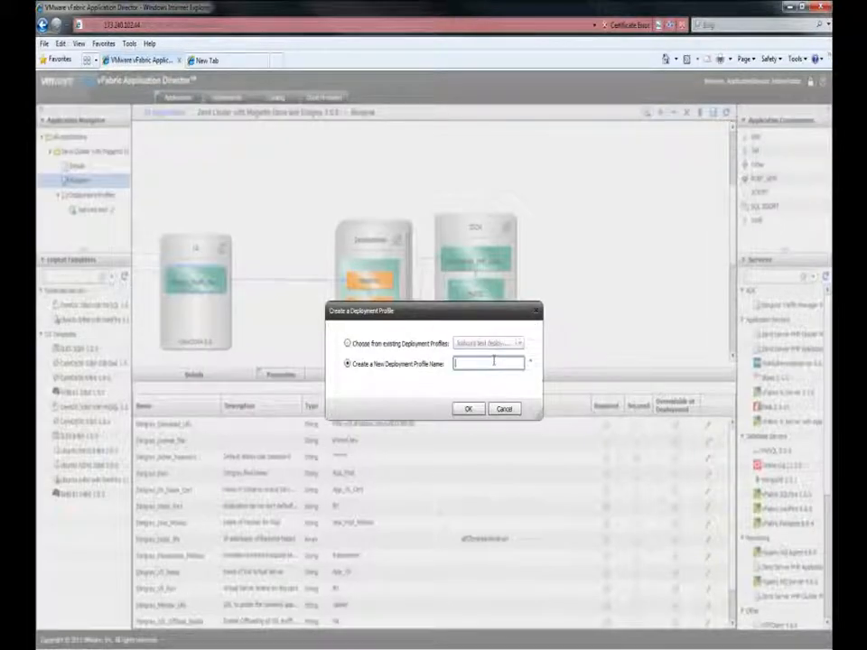
text(production_deployment)
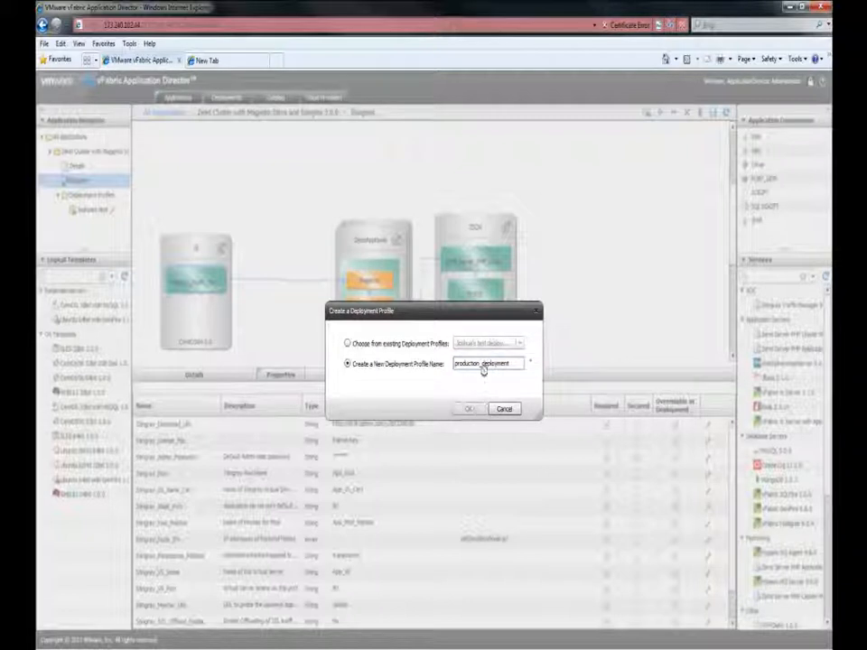
click(476, 409)
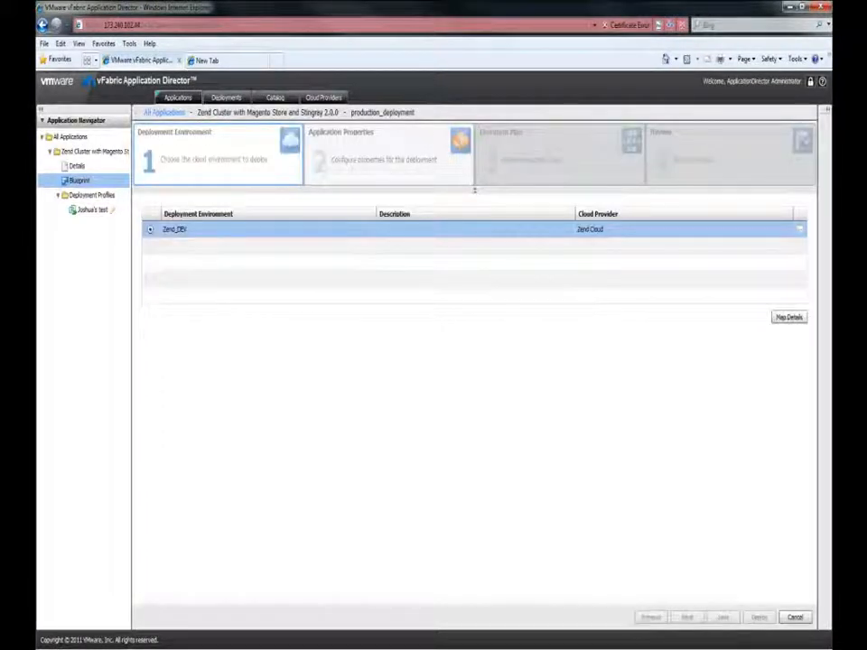
click(789, 317)
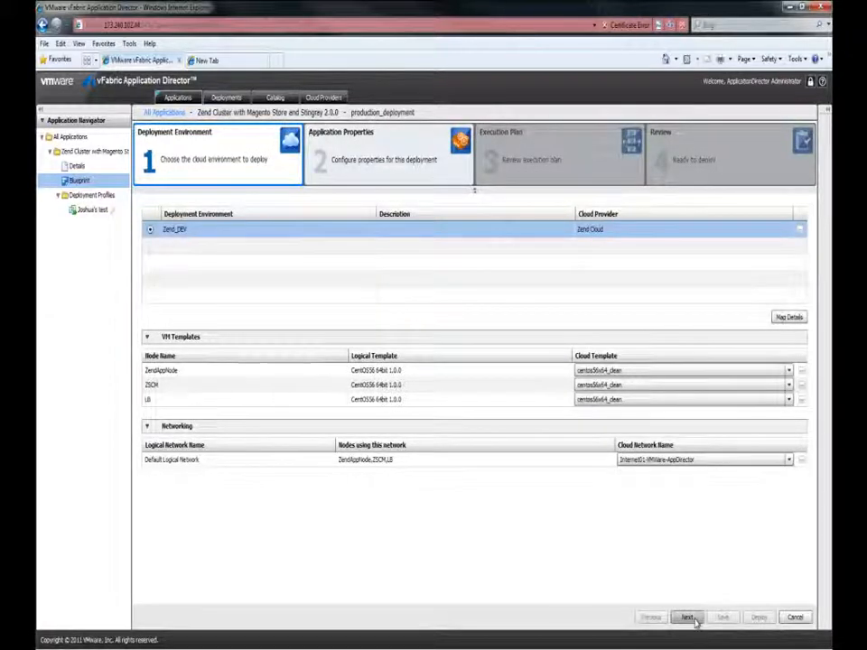
click(687, 618)
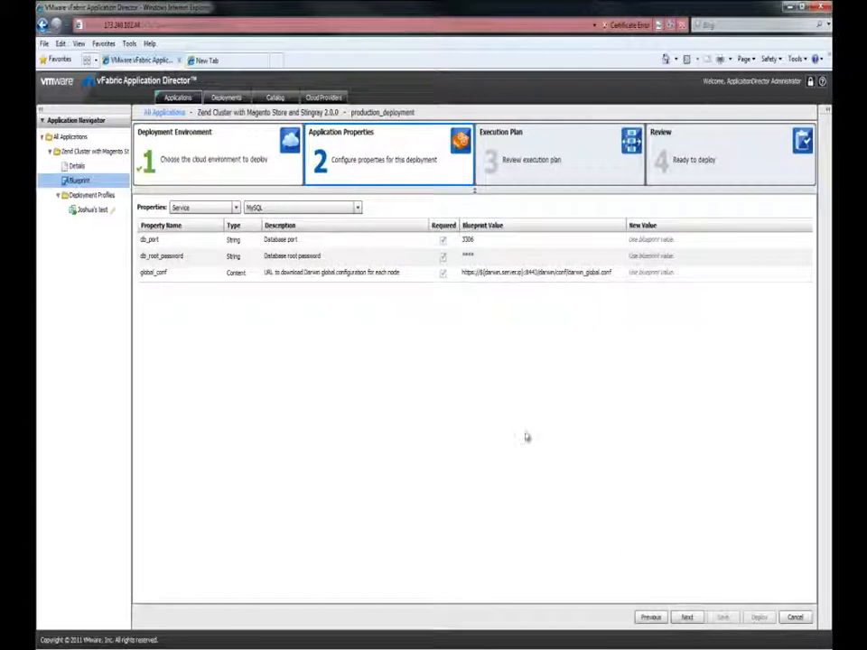
- Examine the deployment properties of the Stingray_Traffic_Manager service, including the override fields for the admin password and license file
click(357, 207)
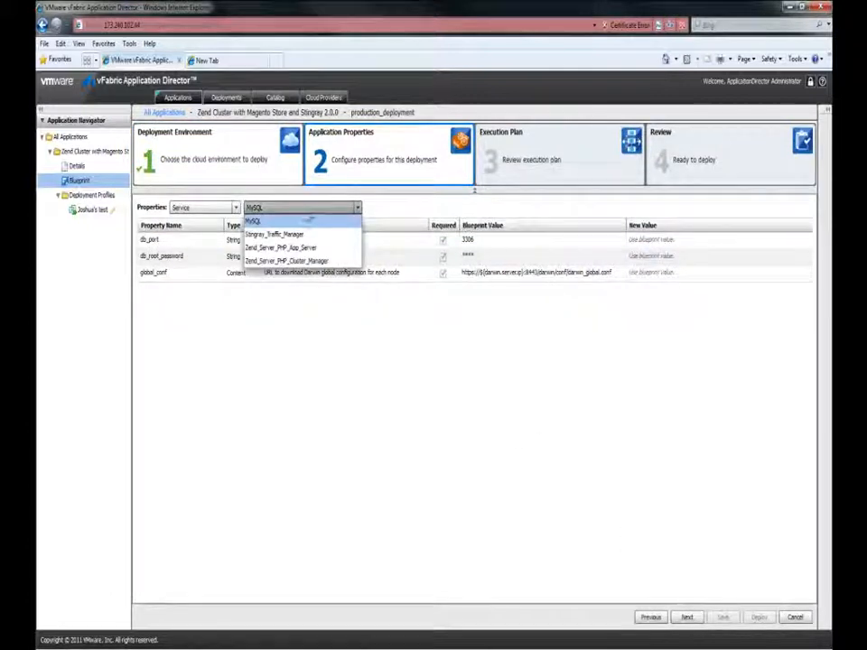
click(299, 235)
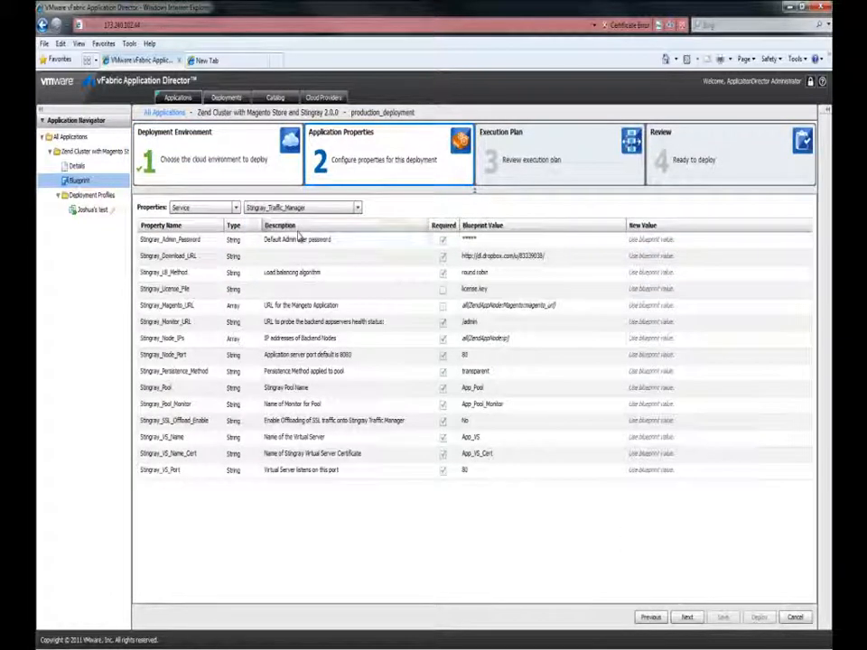
click(667, 239)
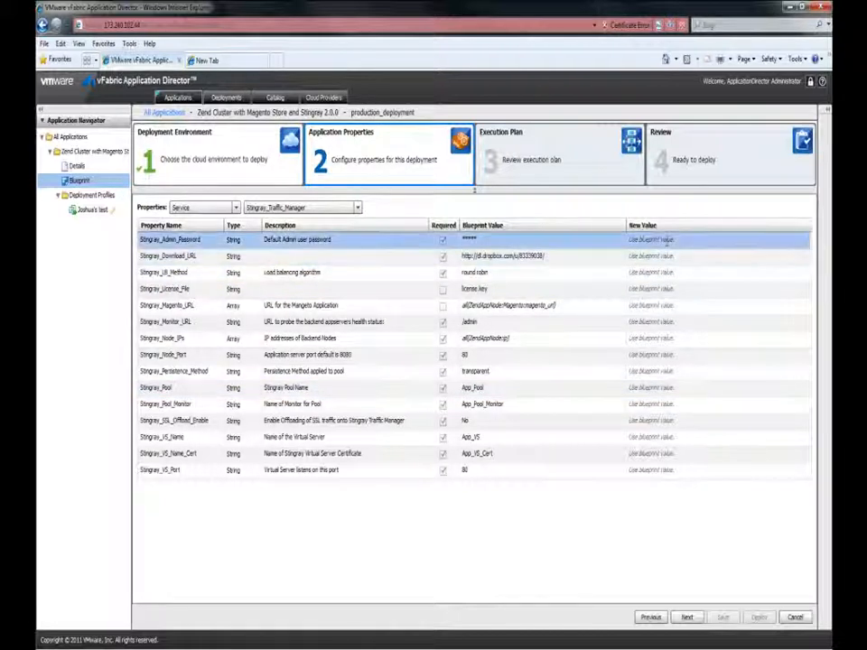
click(676, 240)
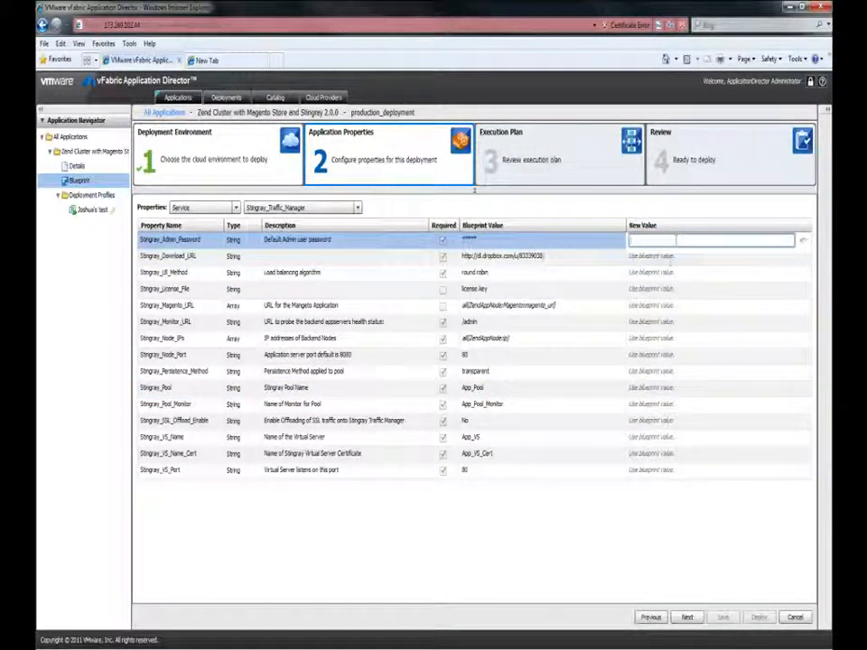
click(664, 289)
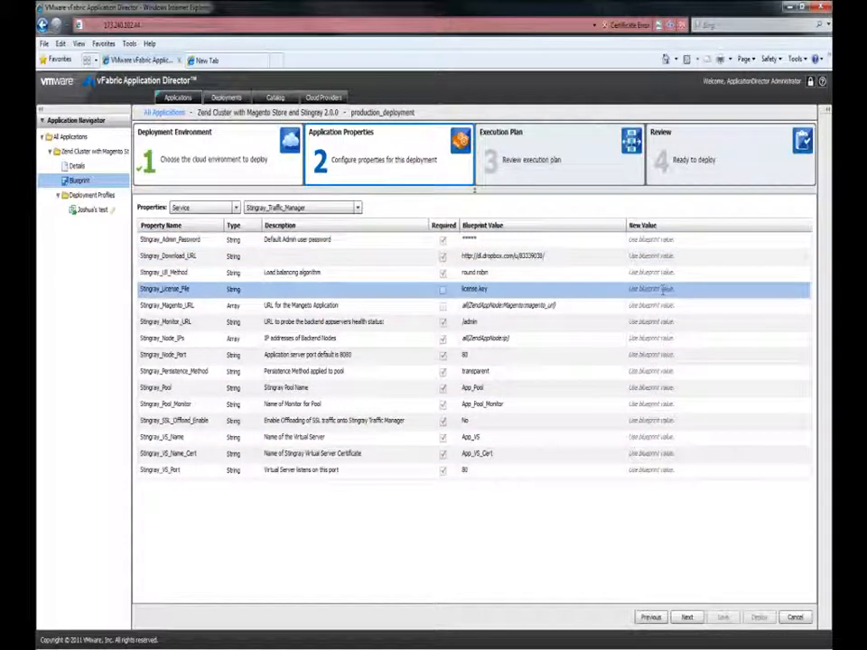
- Proceed through the execution plan and review stages, and deploy the application with the production_deployment profile
click(687, 618)
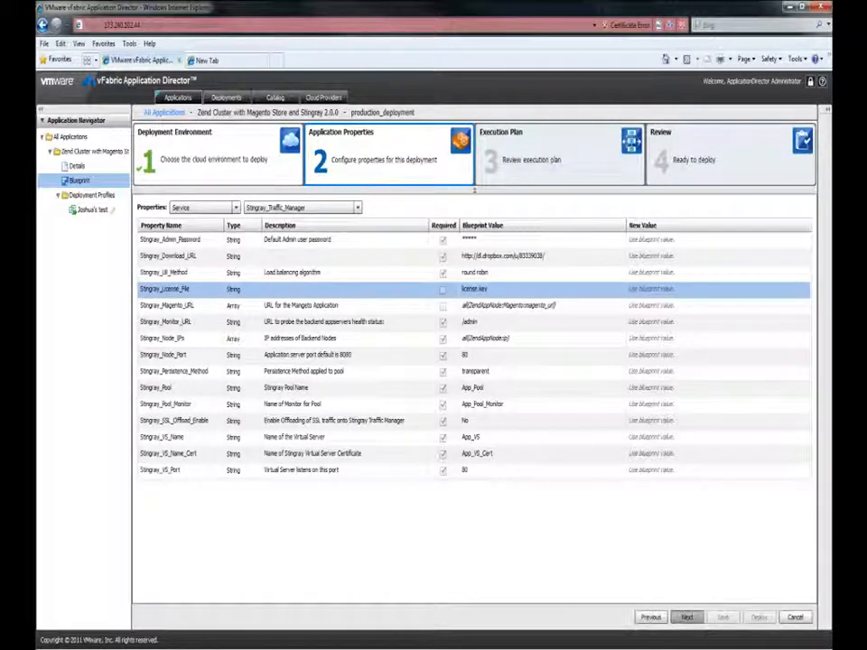
click(687, 618)
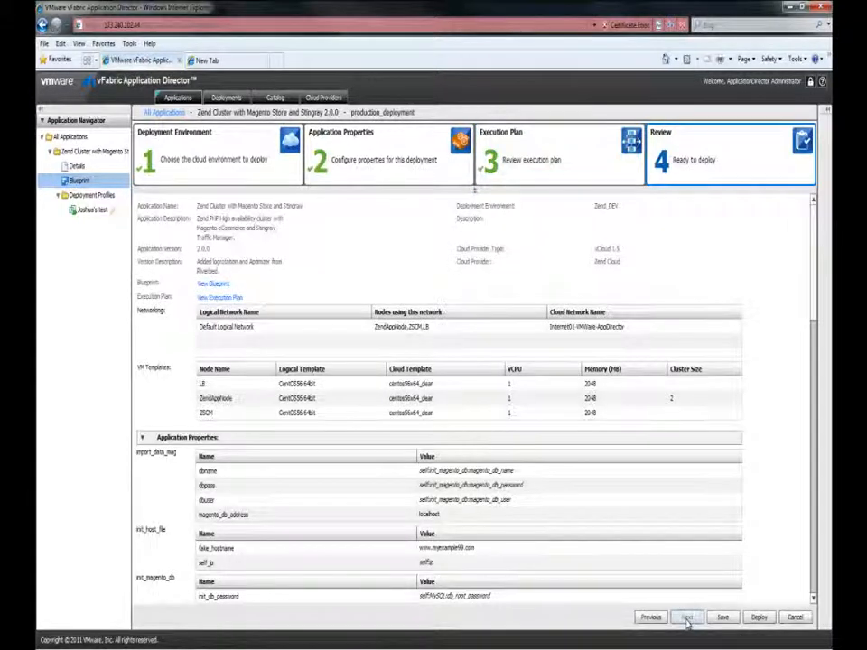
click(758, 617)
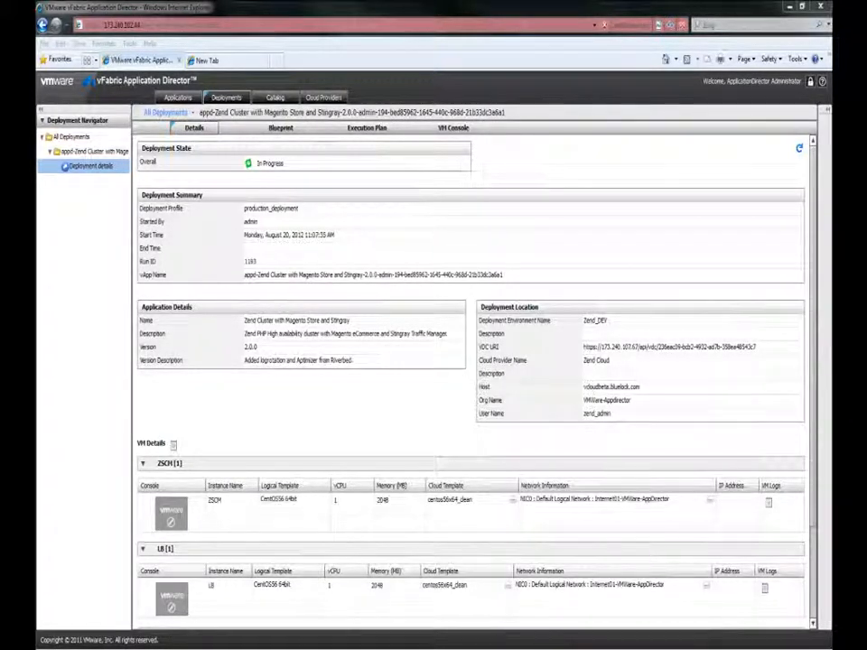
- Examine the Stingray_Traffic_Manager-CONFIGURE log in the deployment's execution plan through to its end, and close it
click(378, 128)
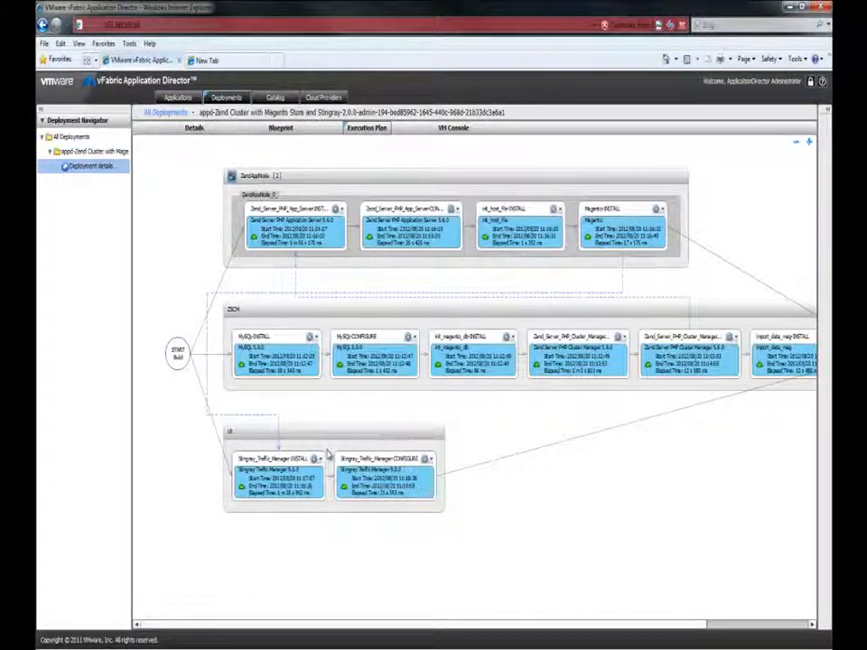
click(427, 459)
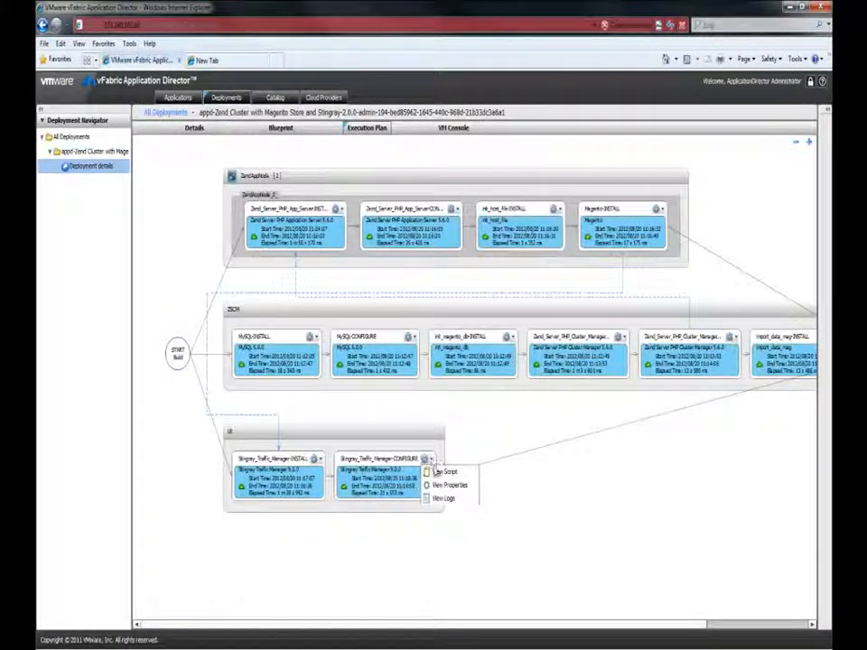
click(441, 498)
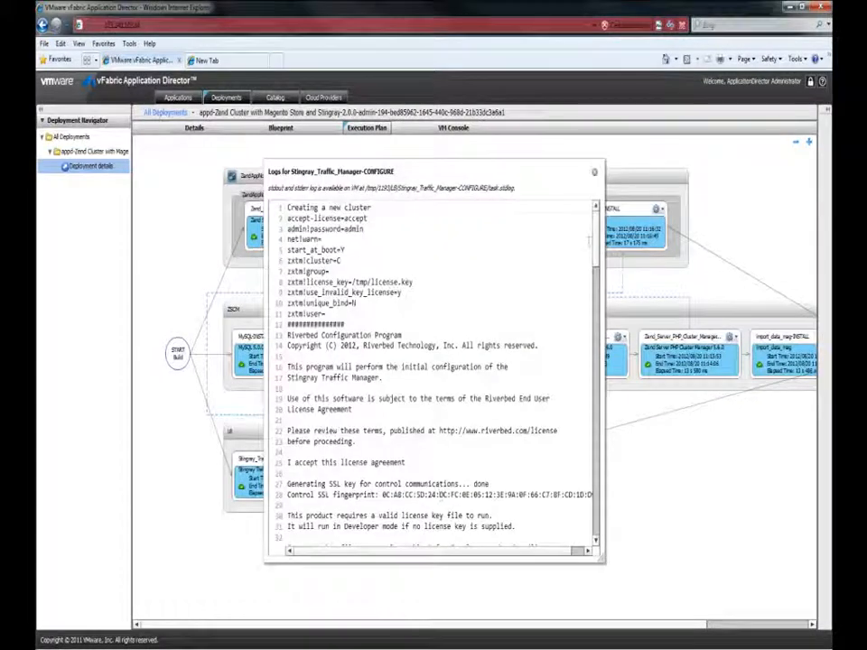
scroll(599, 334, down, 15)
drag(600, 334, 593, 493)
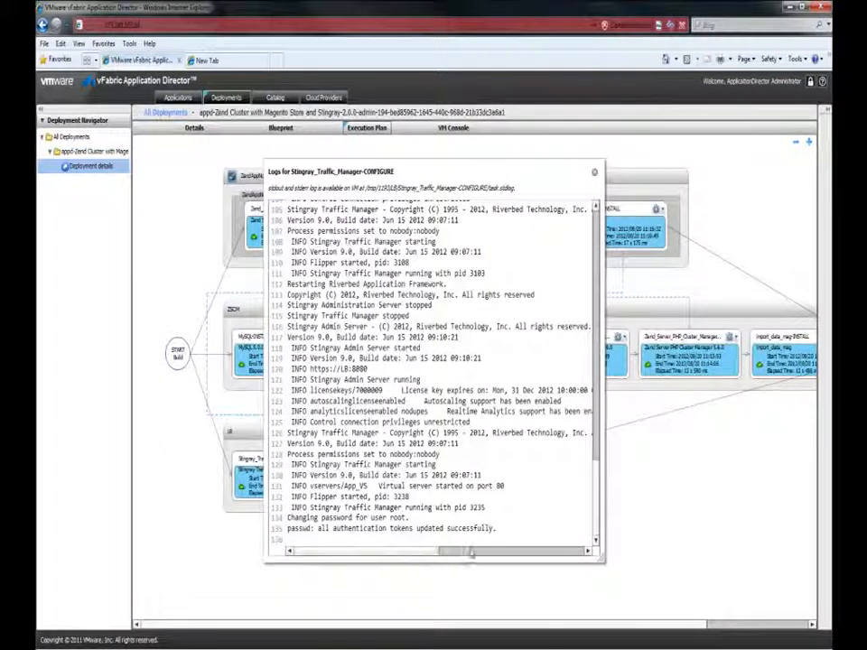
click(594, 172)
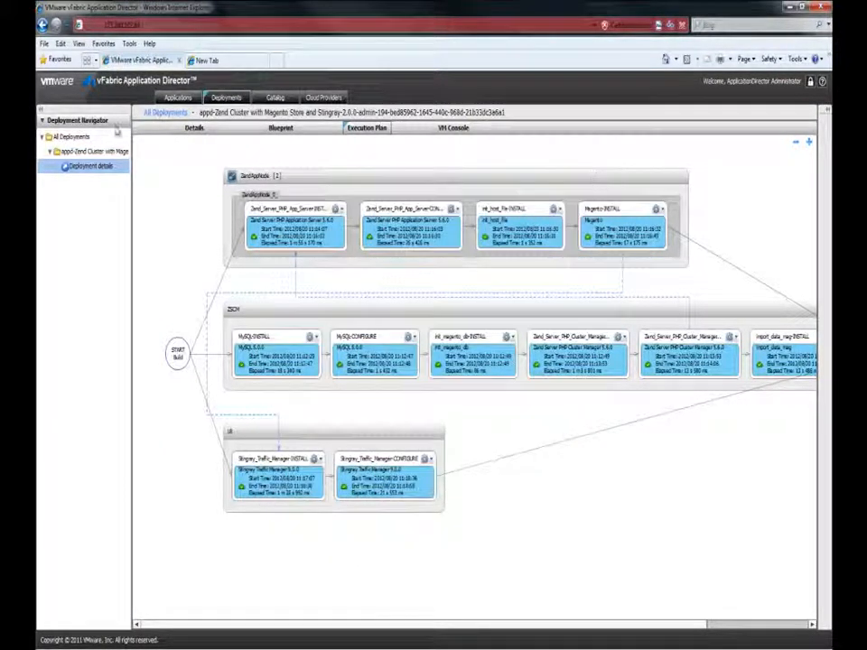
- Check the deployment's start and end times and the LB node's IP address in the deployment details
click(190, 131)
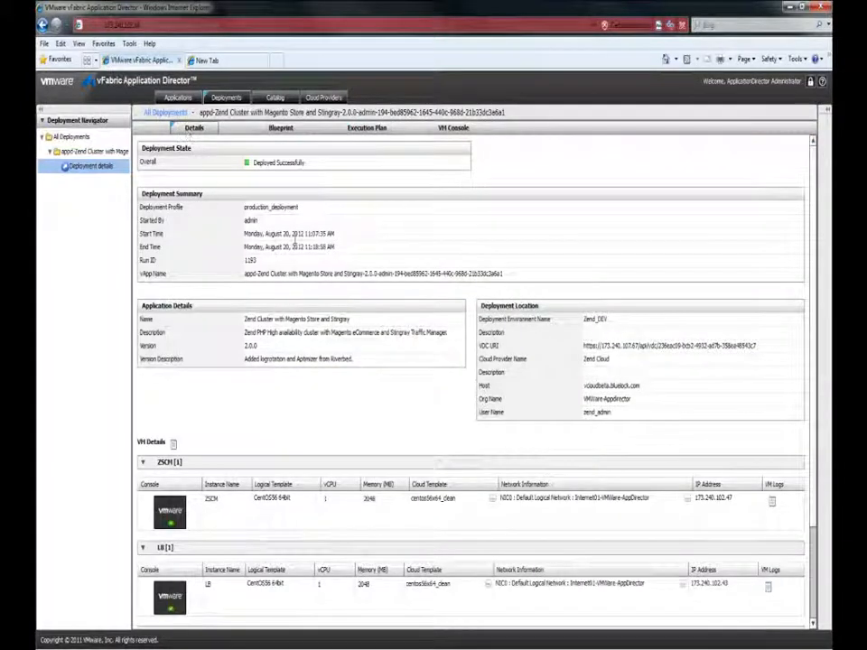
drag(331, 233, 244, 234)
drag(333, 248, 243, 250)
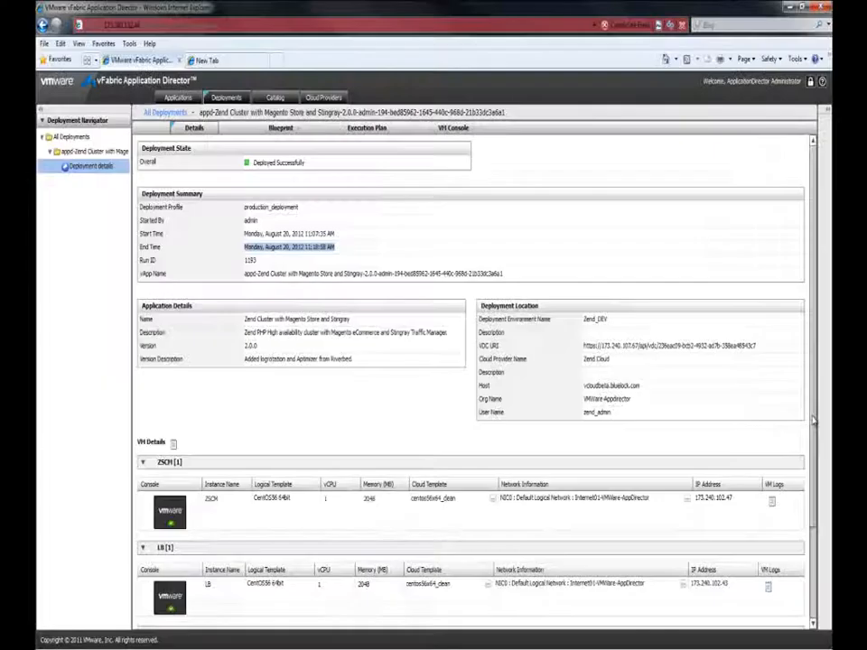
scroll(821, 522, down, 5)
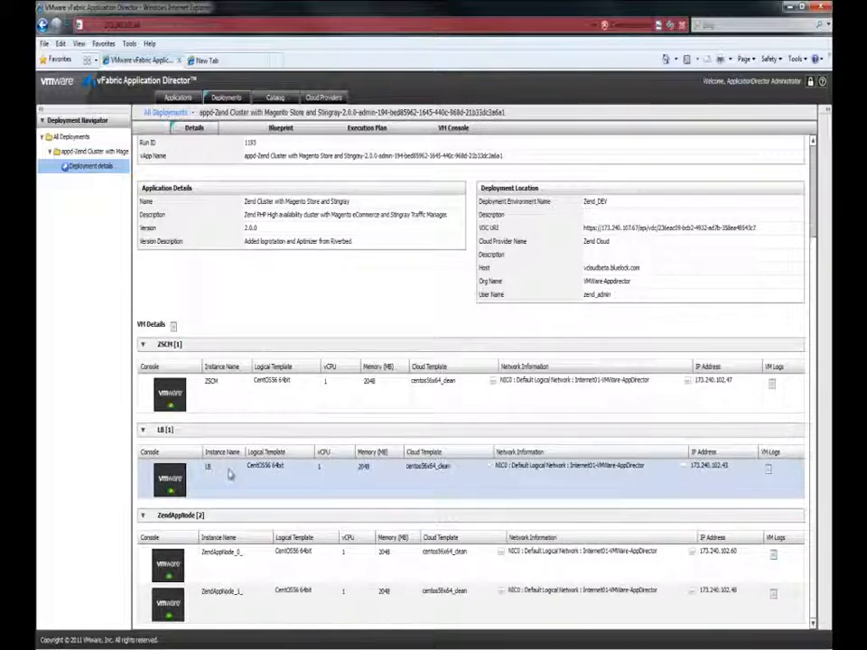
drag(732, 465, 691, 465)
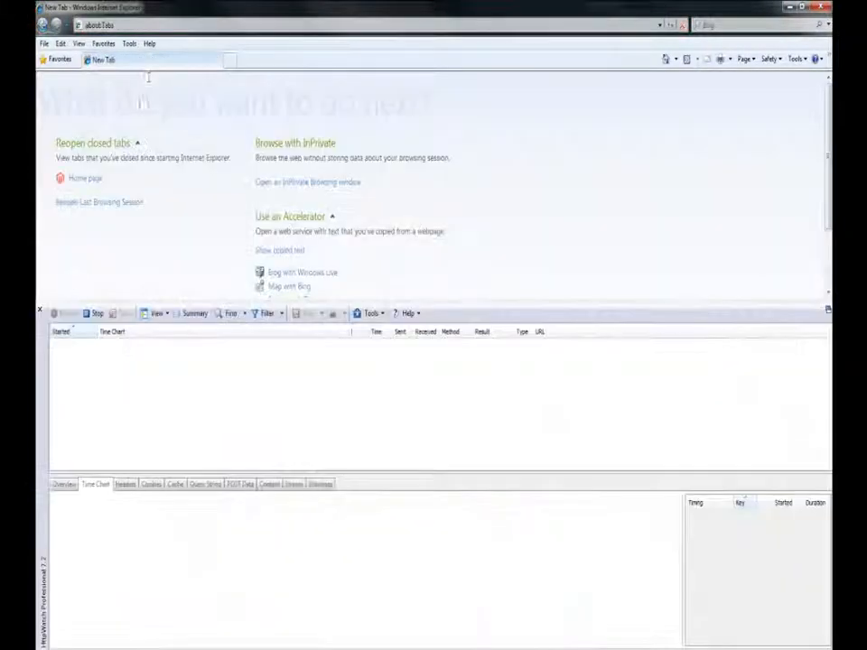
click(144, 25)
text(www.myexpl)
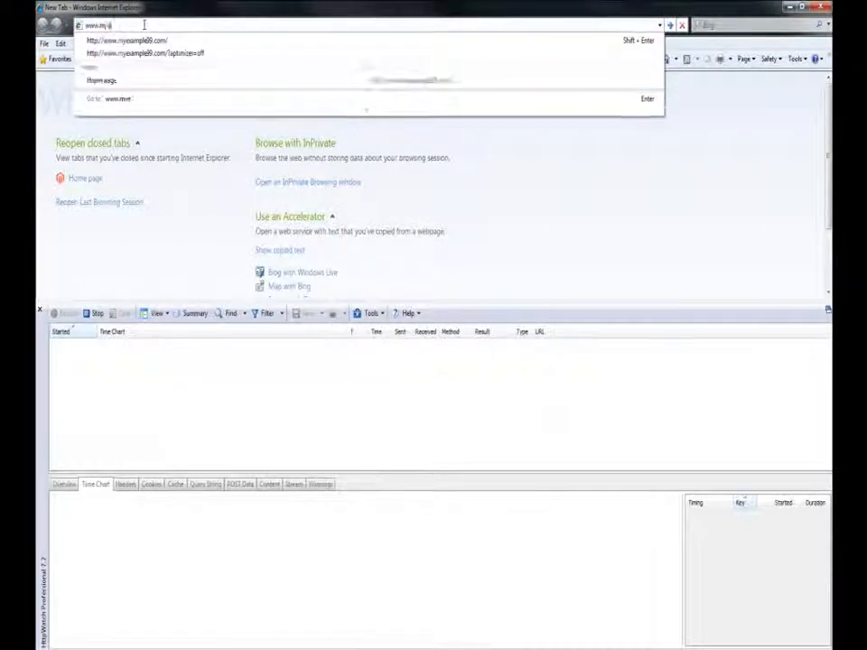
key(BackSpace)
key(BackSpace)
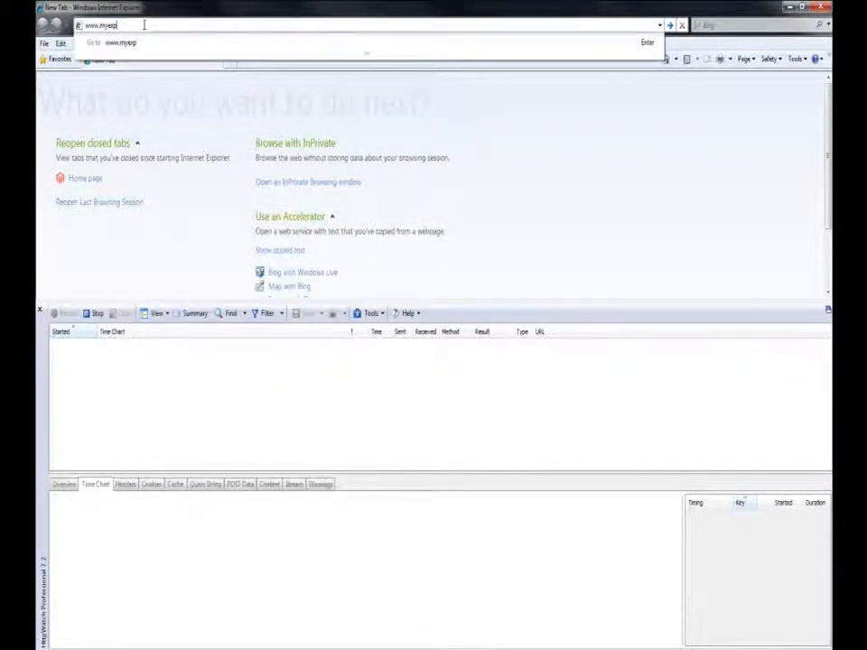
text(am)
key(Down)
key(Return)
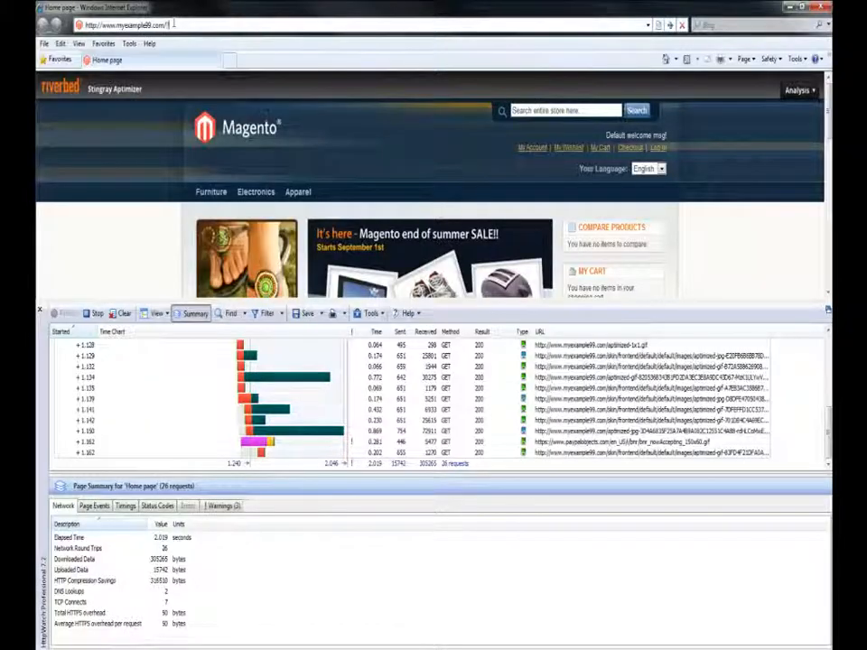
text(?aptimizer=off)
key(Return)
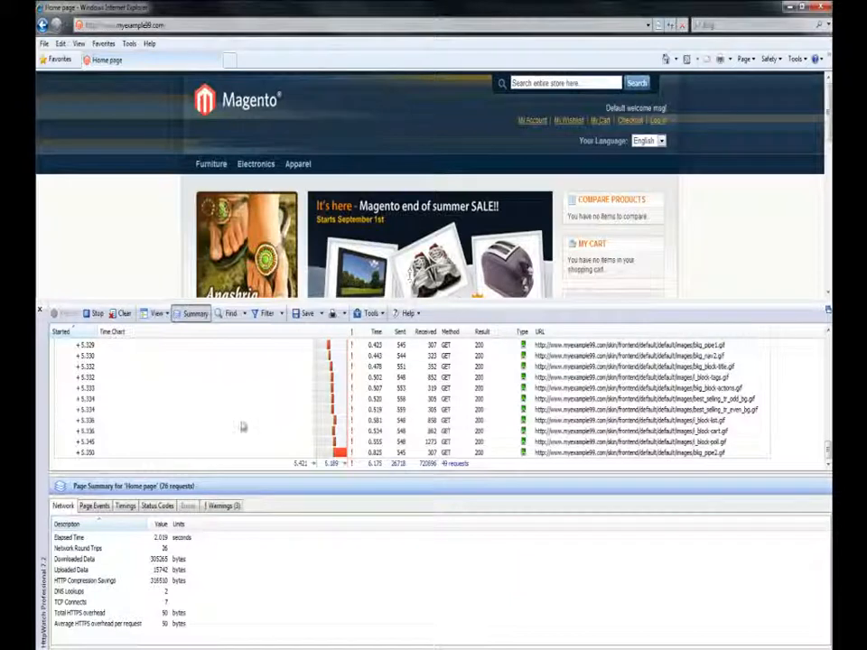
- Stop the HttpWatch recording and check the downloaded data and elapsed time in the page summary for the ?aptimizer=off load
drag(828, 449, 827, 381)
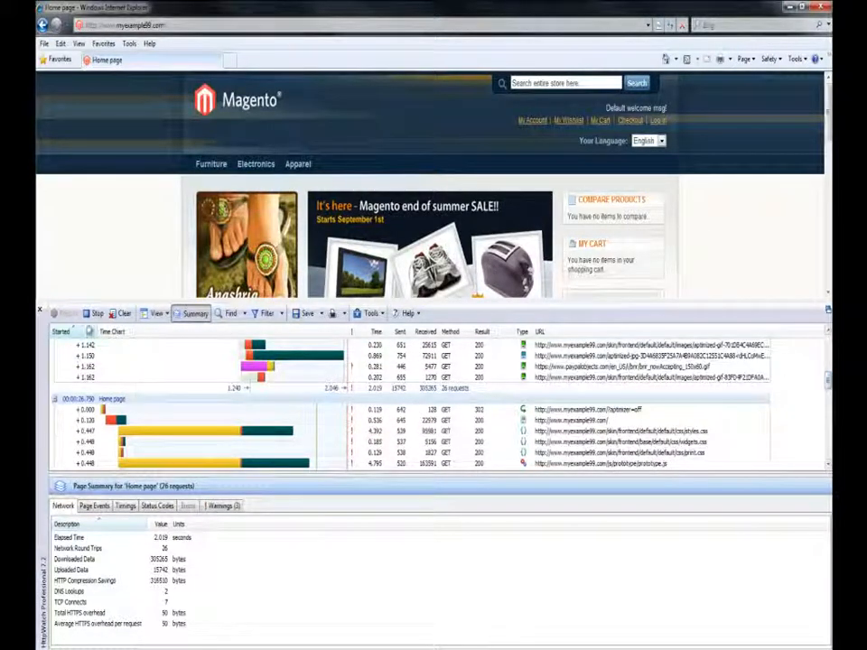
click(94, 314)
click(163, 398)
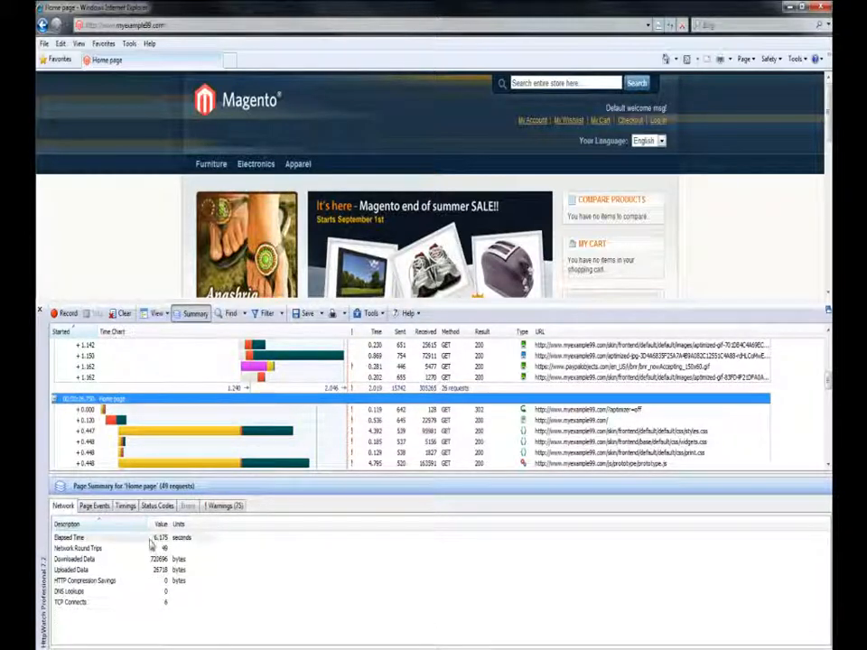
click(167, 560)
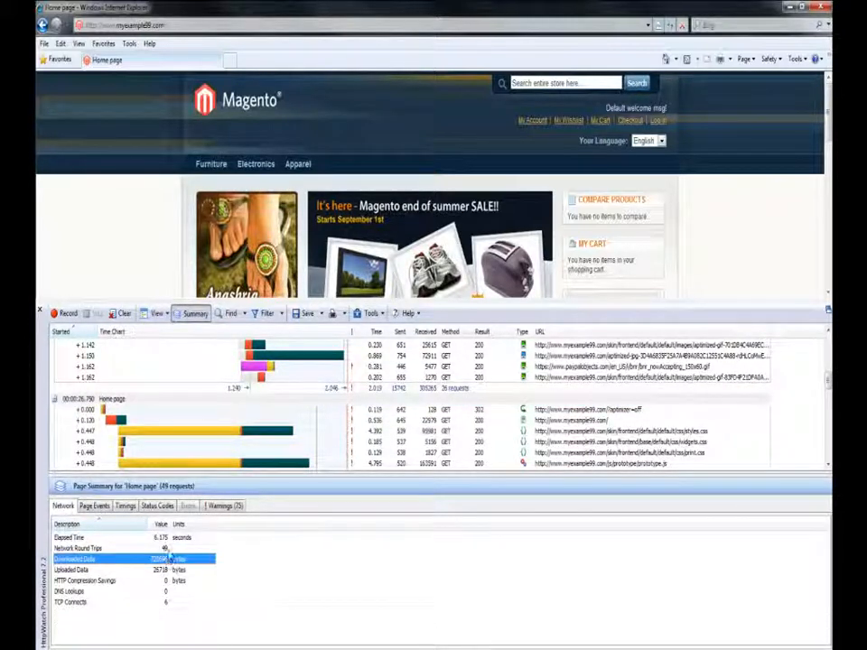
click(167, 537)
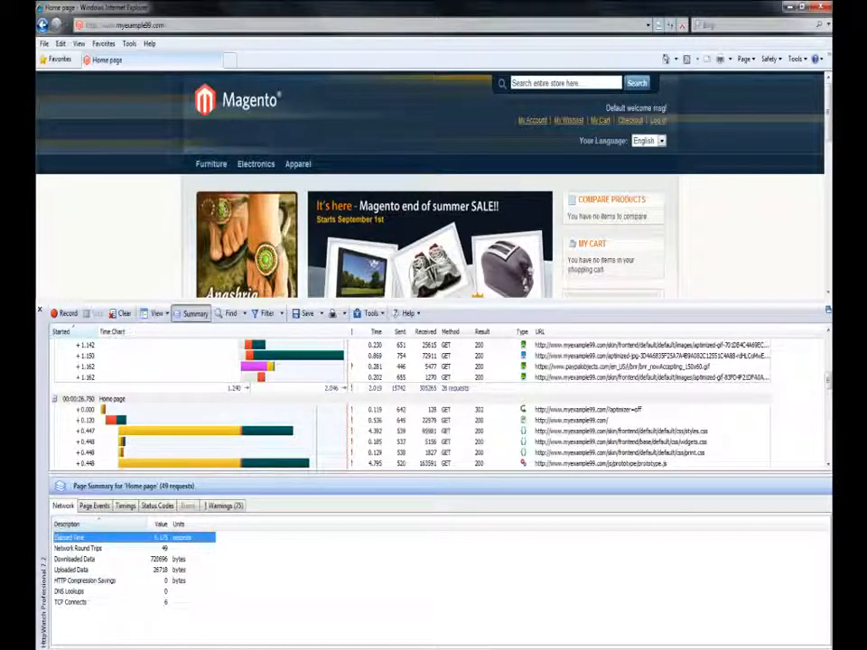
- Check the elapsed time and downloaded data for the first, optimized Home page load, and collapse its request list
scroll(443, 401, up, 4)
scroll(81, 379, up, 3)
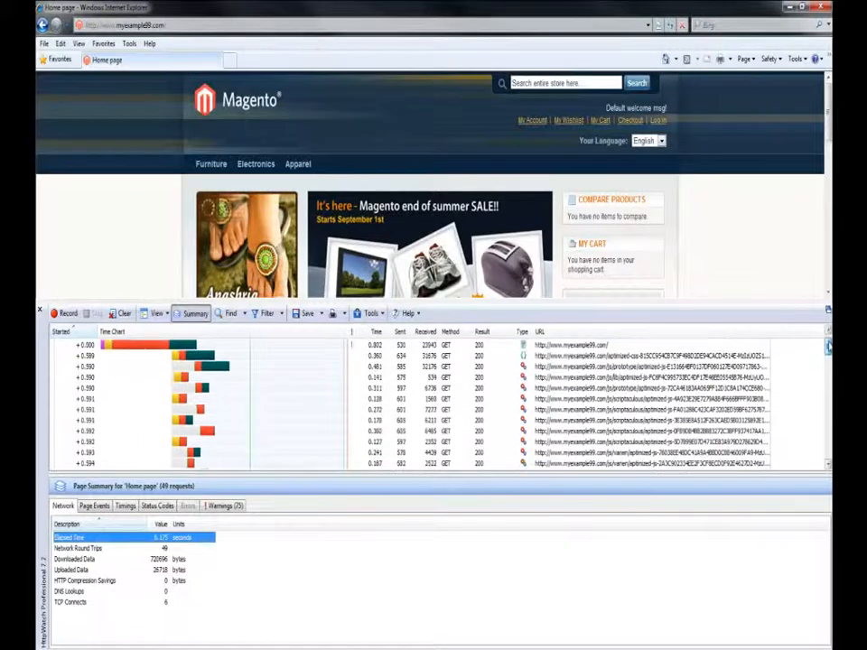
click(81, 346)
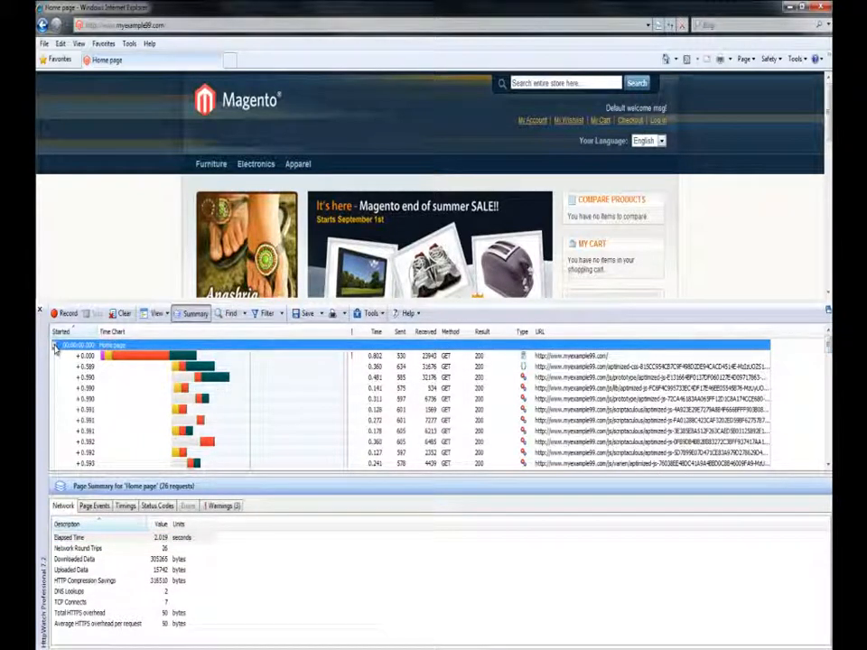
click(580, 357)
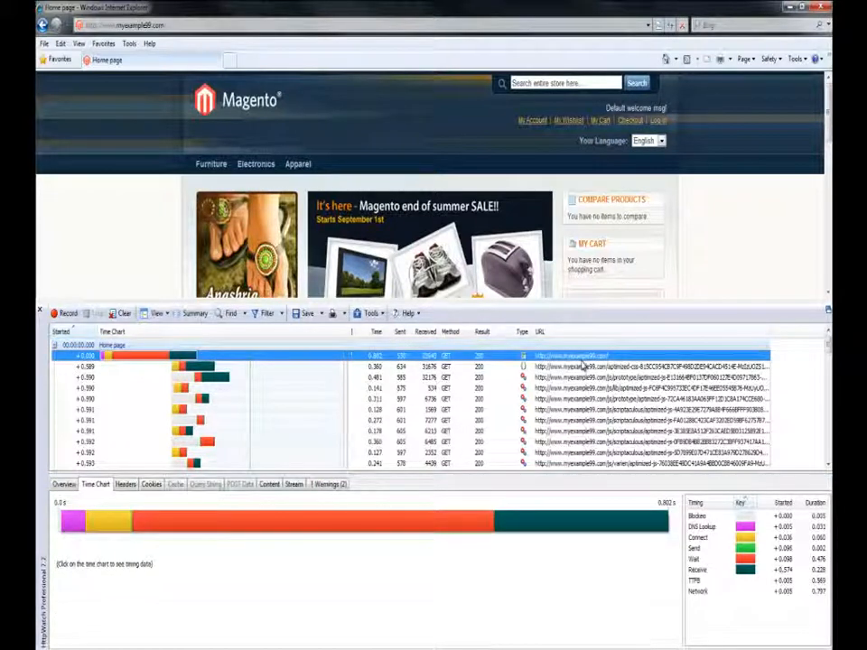
click(233, 345)
click(154, 538)
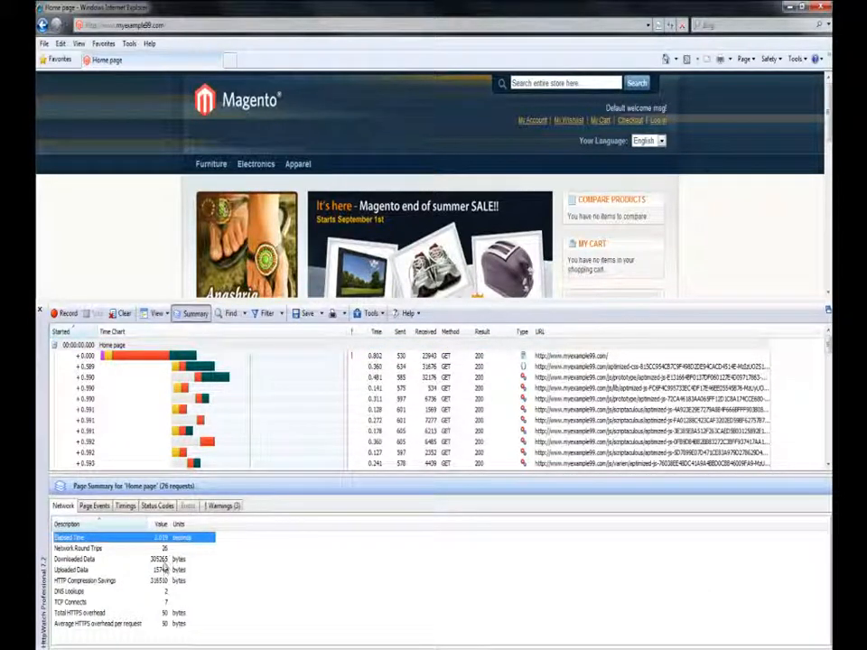
click(163, 561)
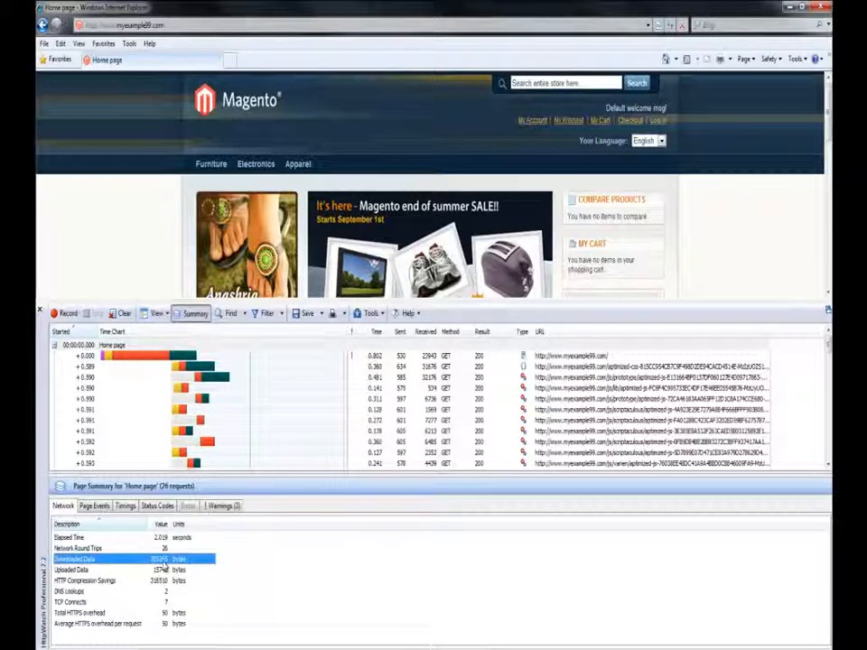
click(54, 346)
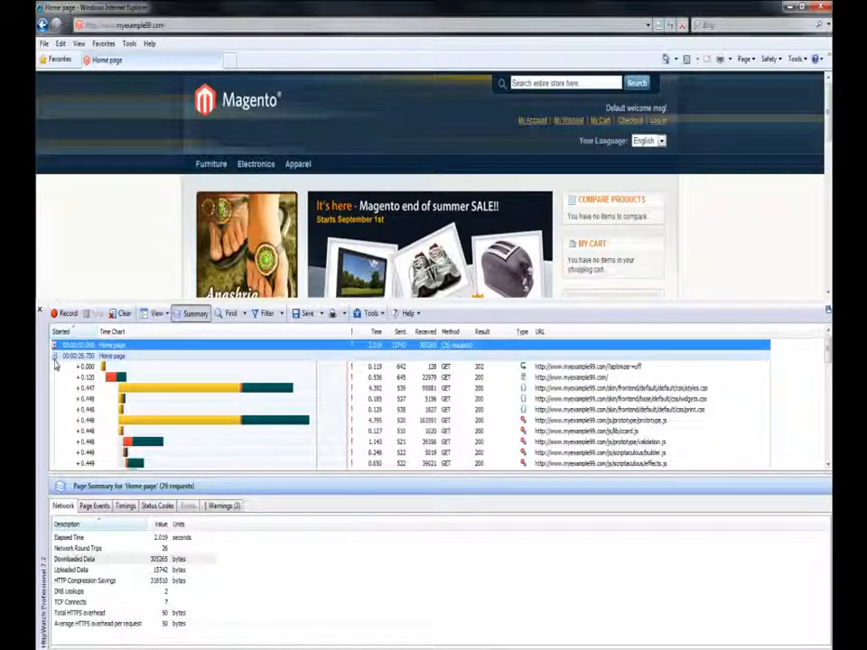